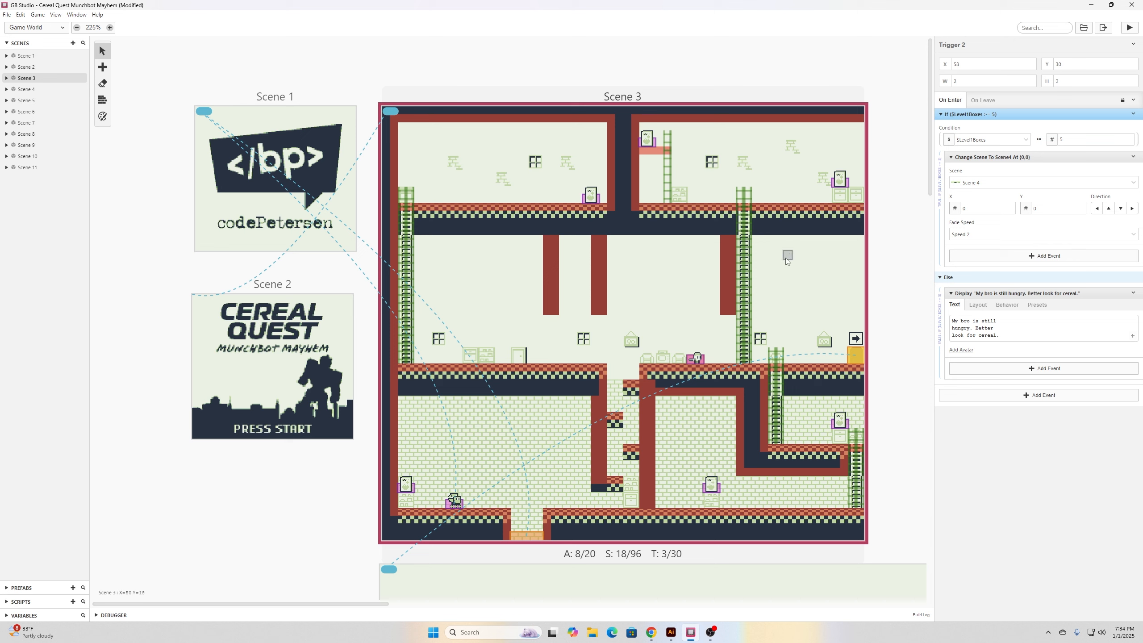
Step: Examine the scripts of the upper-floor cereal box actor and the exit door trigger in Scene 3
{"action": "left_click", "coordinate": [594, 198]}
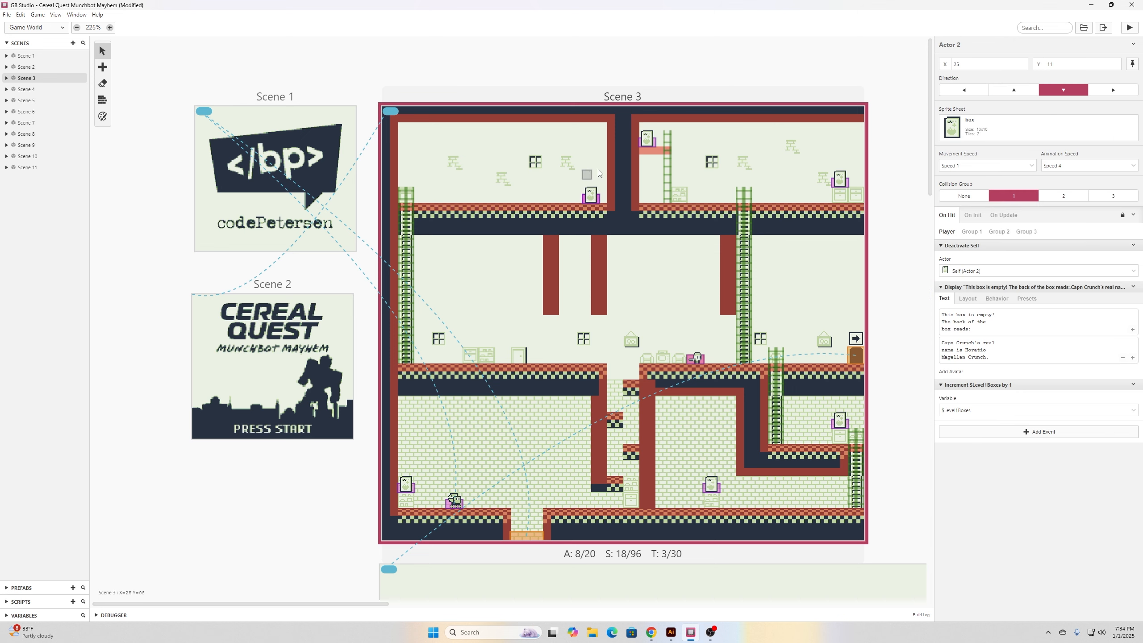
{"action": "mouse_move", "coordinate": [1026, 306]}
{"action": "left_click", "coordinate": [854, 356]}
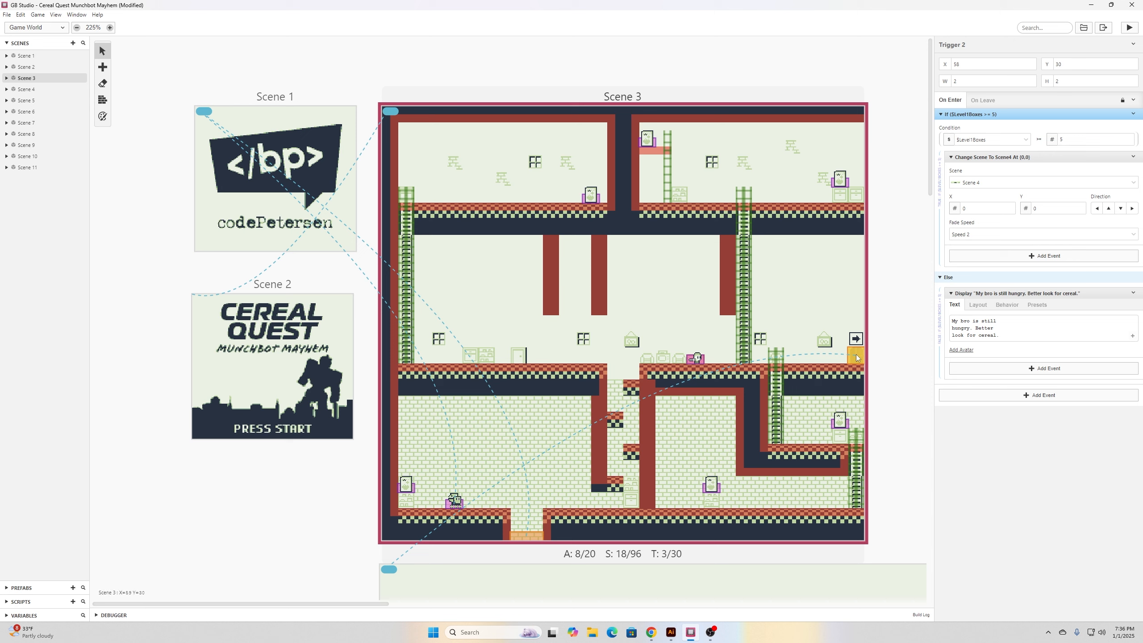
{"action": "mouse_move", "coordinate": [977, 333]}
Step: Examine the hit script of the cereal box near the start of Scene 4, including its box counter increments
{"action": "scroll", "coordinate": [901, 375], "scroll_direction": "down", "scroll_amount": 5}
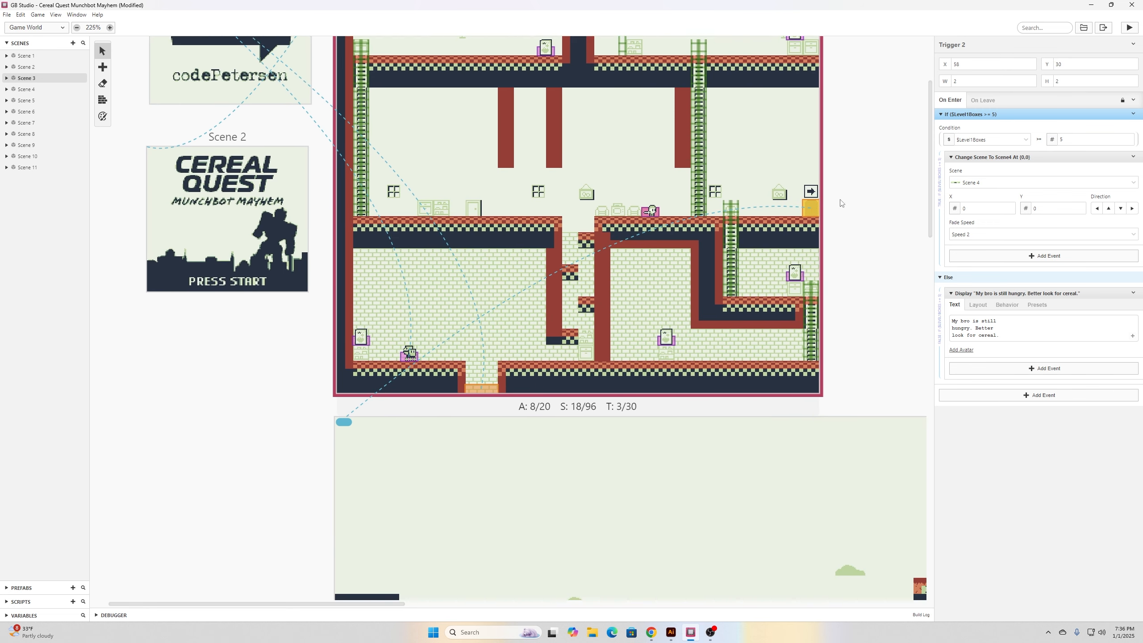
{"action": "scroll", "coordinate": [822, 296], "scroll_direction": "down", "scroll_amount": 4}
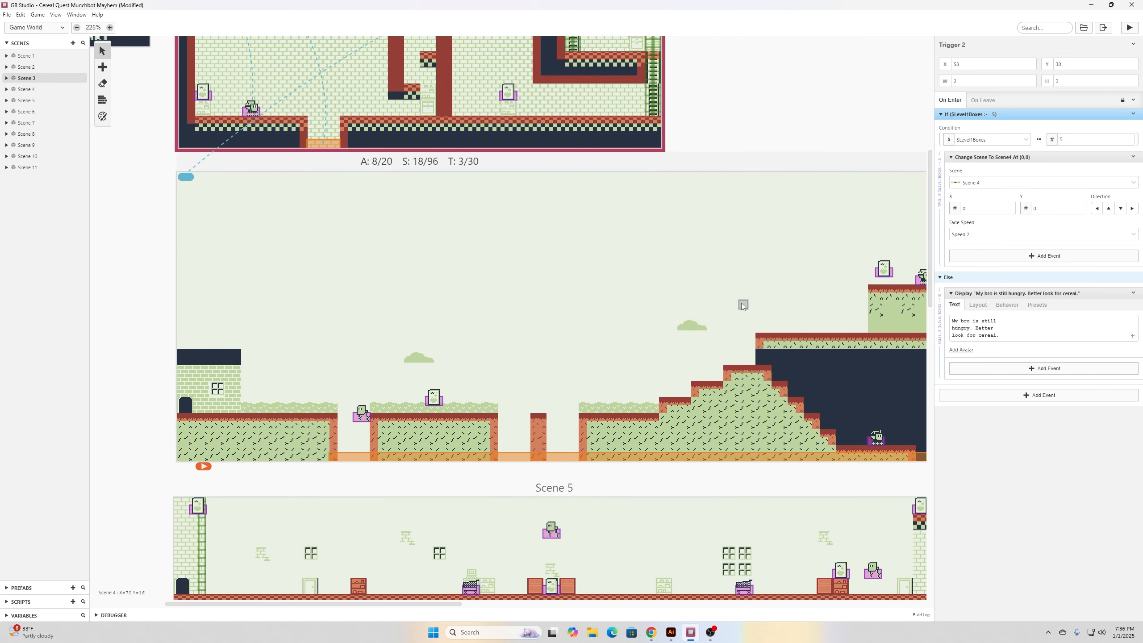
{"action": "left_click", "coordinate": [432, 400]}
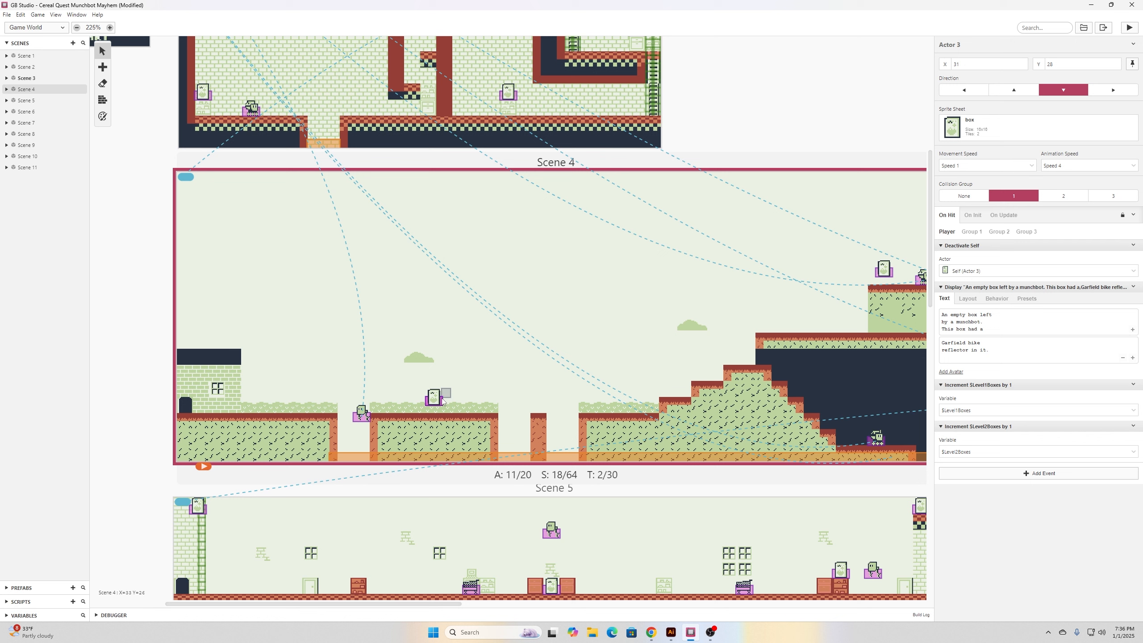
{"action": "mouse_move", "coordinate": [1008, 355]}
{"action": "mouse_move", "coordinate": [976, 381]}
Step: Examine Scene 3's On Init script, from the variable setup down to the pause dialogue attached to the Start button
{"action": "left_click", "coordinate": [836, 114]}
{"action": "scroll", "coordinate": [818, 217], "scroll_direction": "up", "scroll_amount": 2}
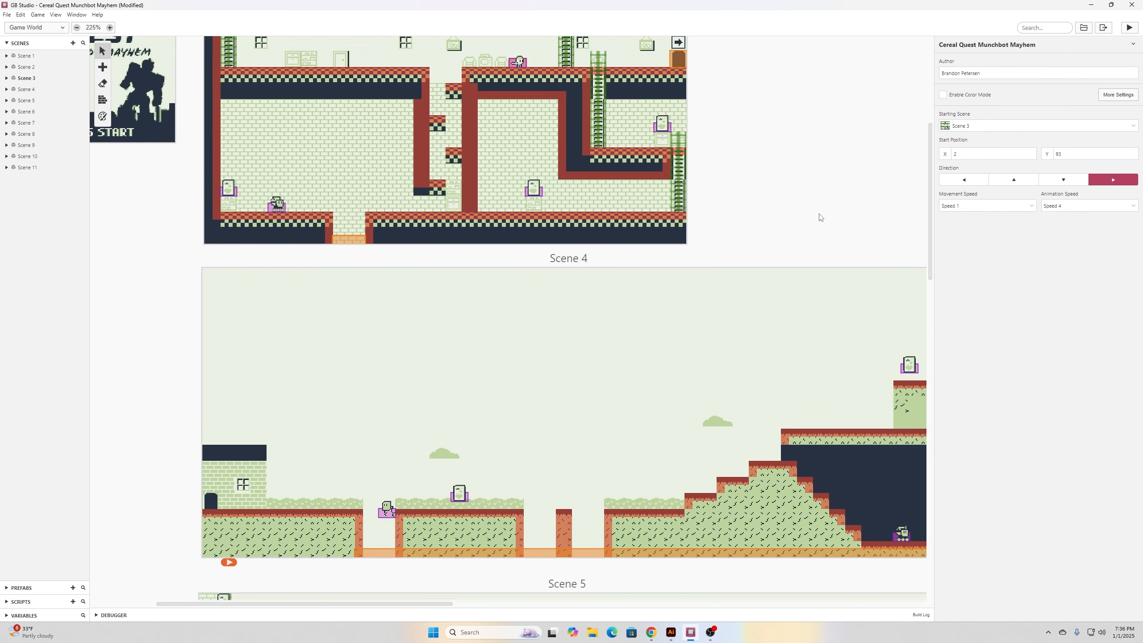
{"action": "scroll", "coordinate": [819, 217], "scroll_direction": "up", "scroll_amount": 2}
{"action": "left_click", "coordinate": [522, 244]}
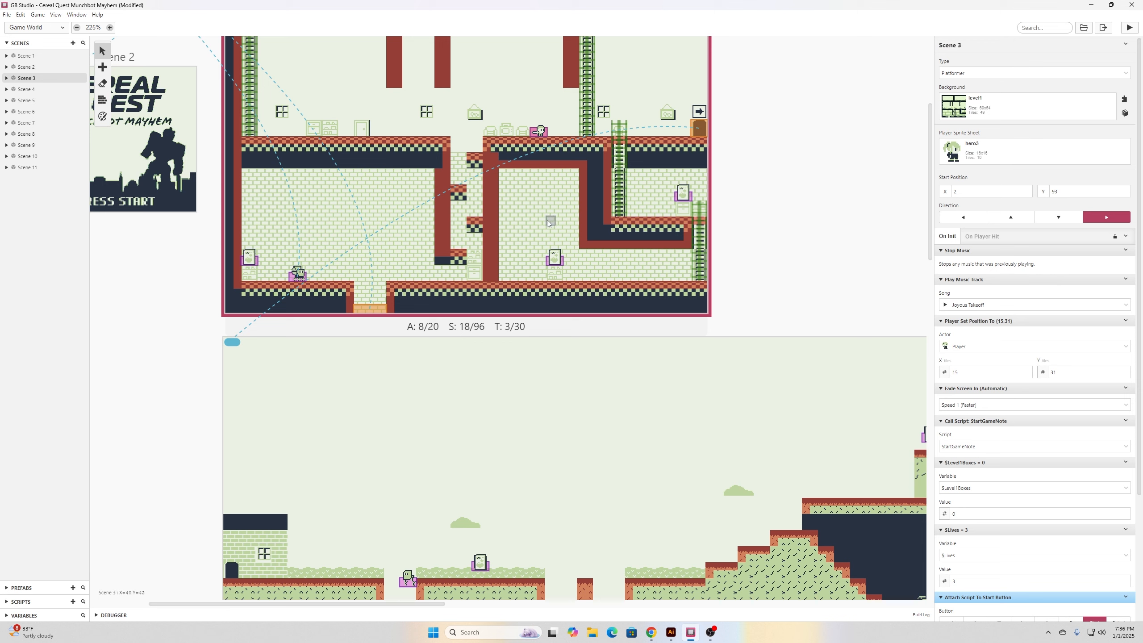
{"action": "scroll", "coordinate": [1010, 425], "scroll_direction": "down", "scroll_amount": 3}
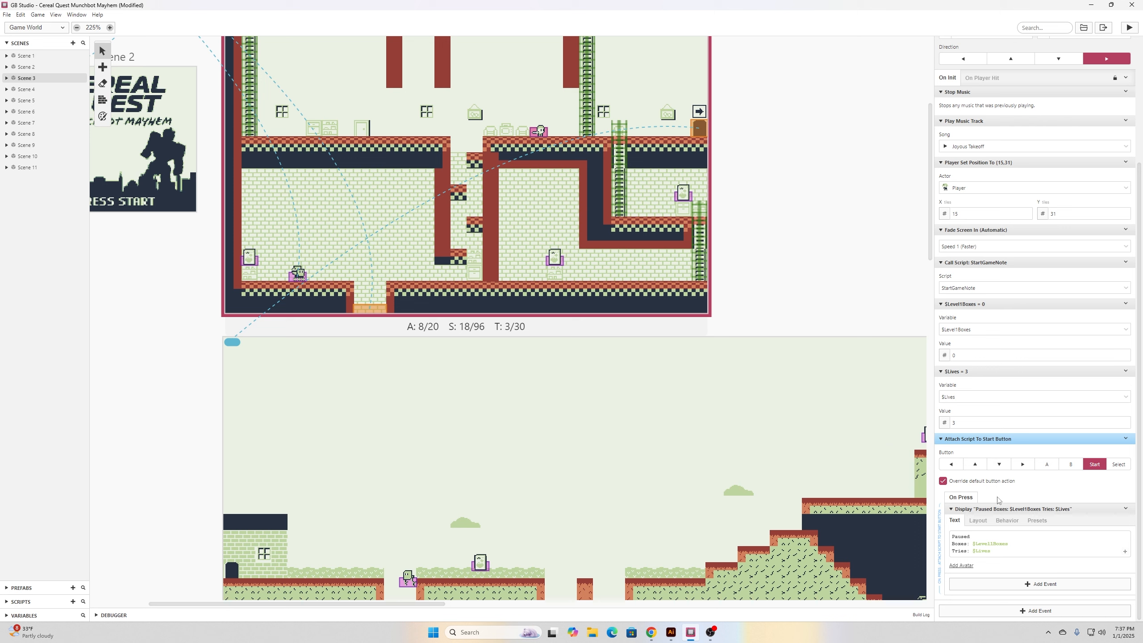
{"action": "mouse_move", "coordinate": [966, 544]}
Step: Run the game in a maximised window and advance through all of the opening dialogue
{"action": "left_click", "coordinate": [1127, 27]}
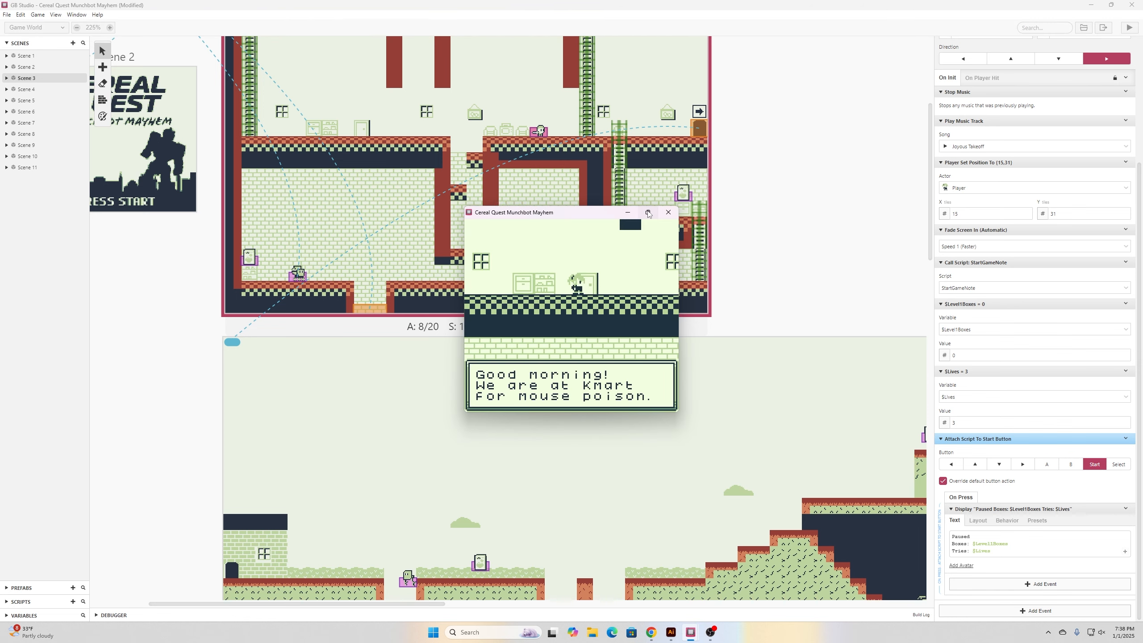
{"action": "left_click", "coordinate": [648, 213]}
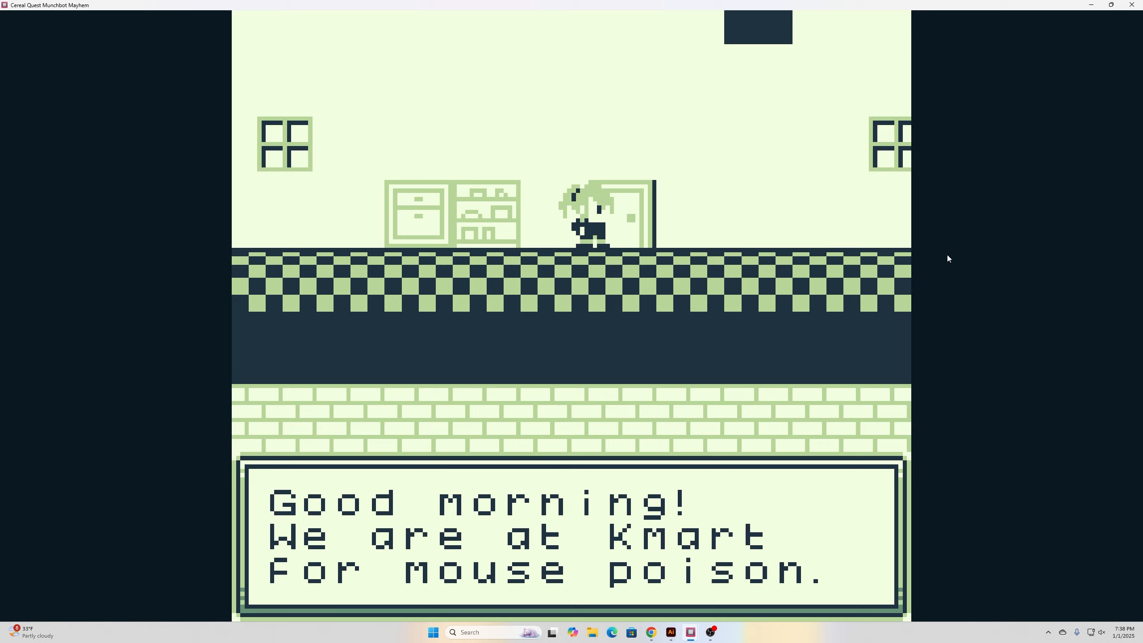
{"action": "key", "text": "z"}
{"action": "key", "text": "z"}
{"action": "key", "text": "z"}
{"action": "key", "text": "z"}
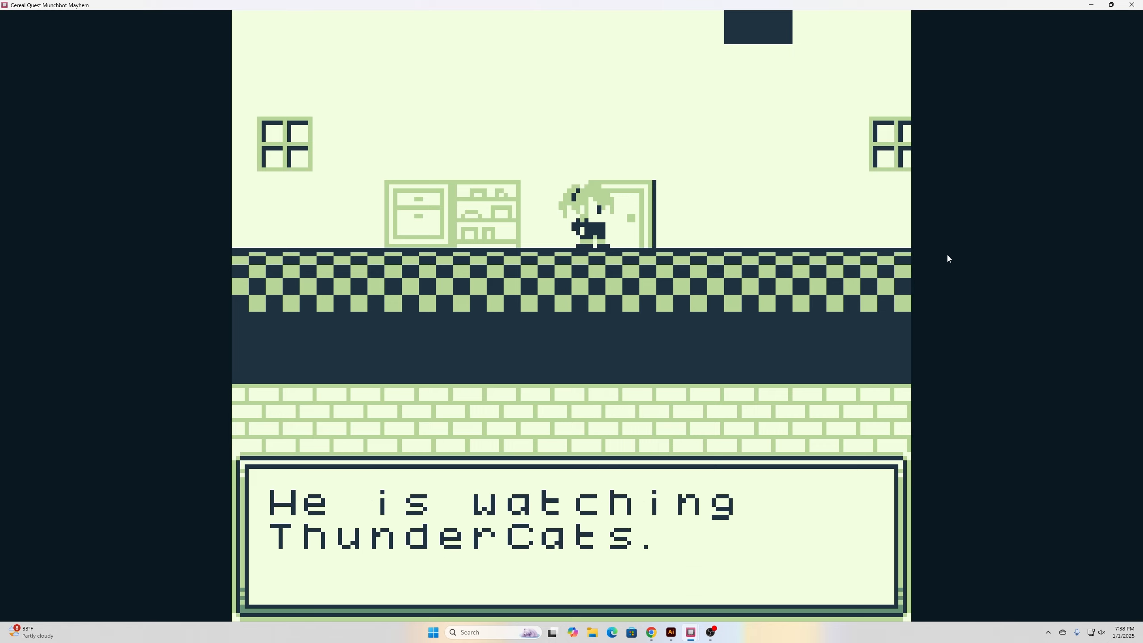
{"action": "key", "text": "z"}
{"action": "key", "text": "z"}
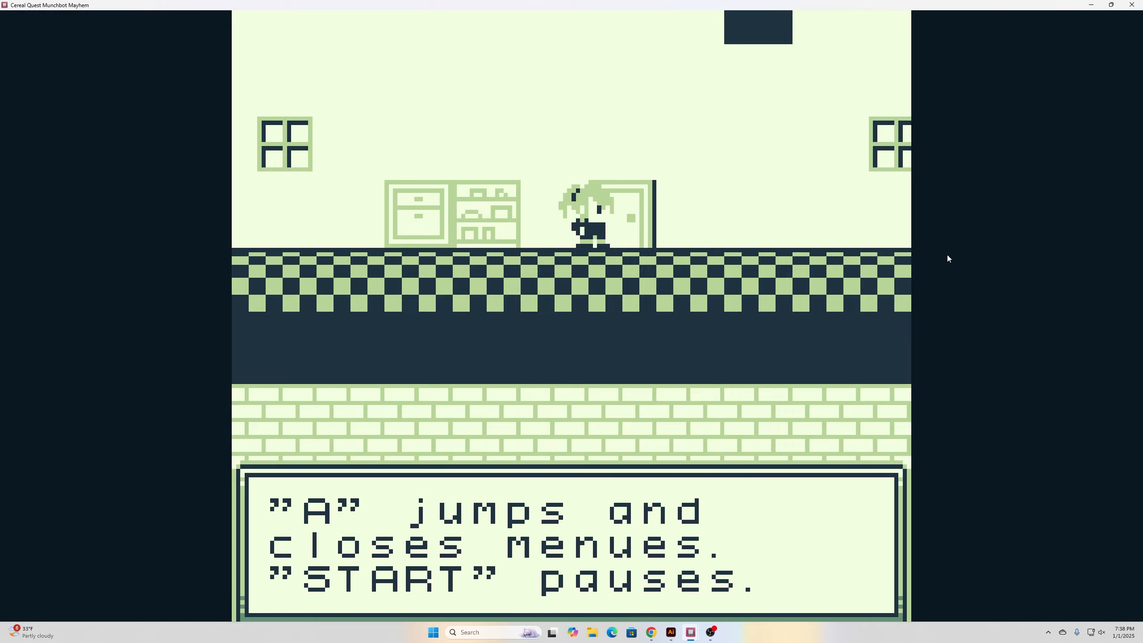
{"action": "key", "text": "z"}
Step: Move the hero right across the floor gap to the exit door and dismiss the message there
{"action": "key", "text": "Right"}
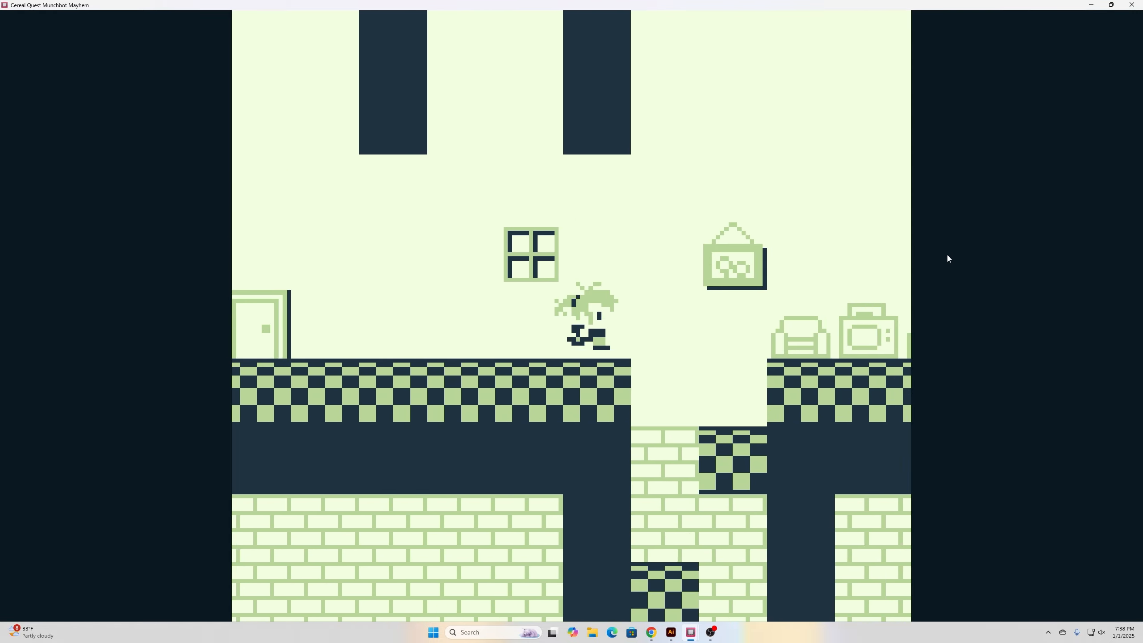
{"action": "key", "text": "z"}
{"action": "key", "text": "Right"}
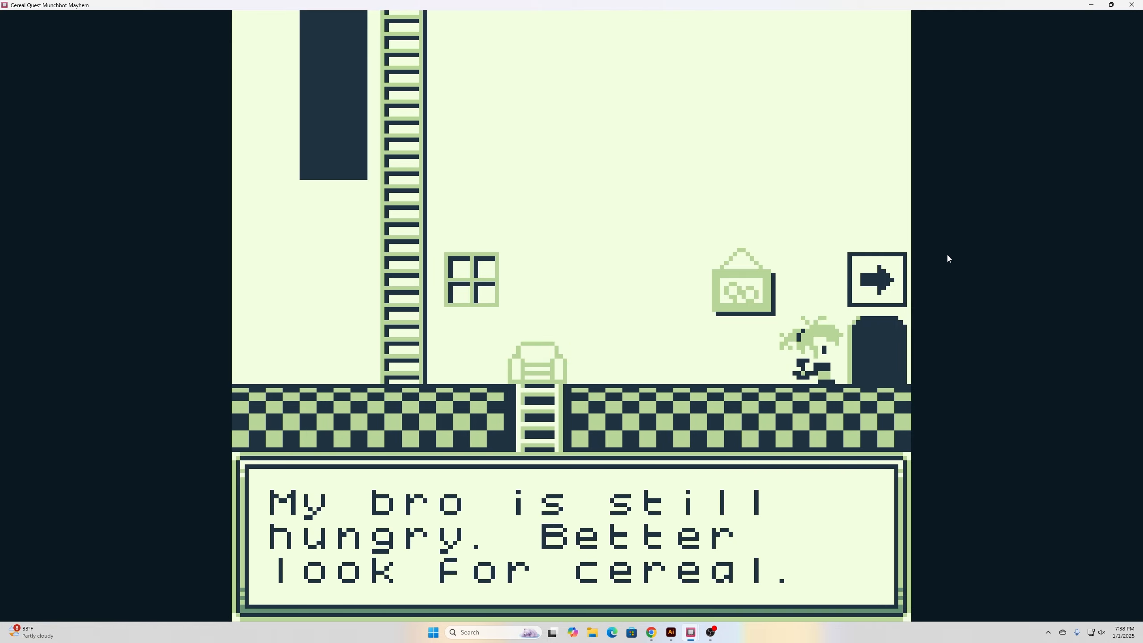
{"action": "key", "text": "z"}
Step: Take the hero back left over the small enemy and the floor gap, and climb the far-left ladder to the upper floor
{"action": "key", "text": "Left"}
{"action": "key", "text": "z"}
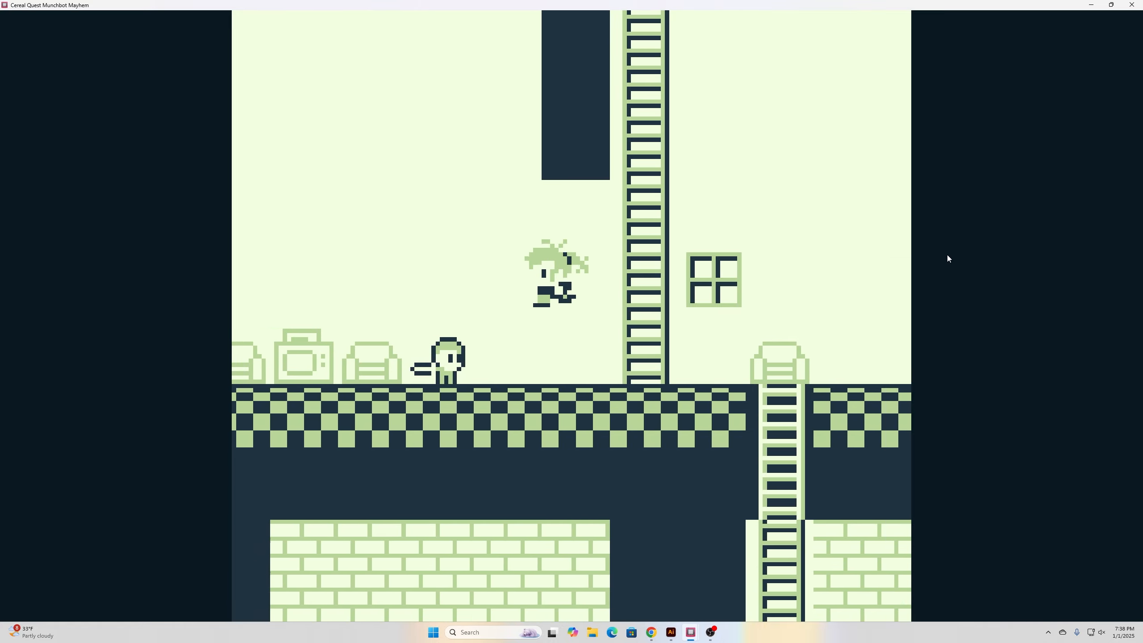
{"action": "key", "text": "z"}
{"action": "key", "text": "Left"}
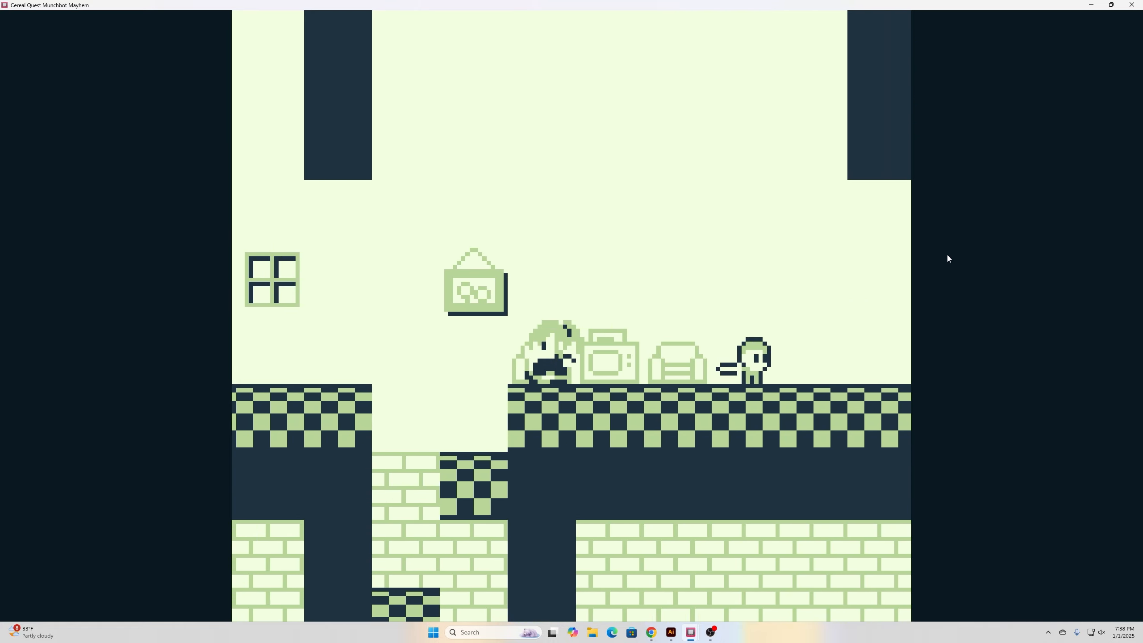
{"action": "key", "text": "z"}
{"action": "key", "text": "Left"}
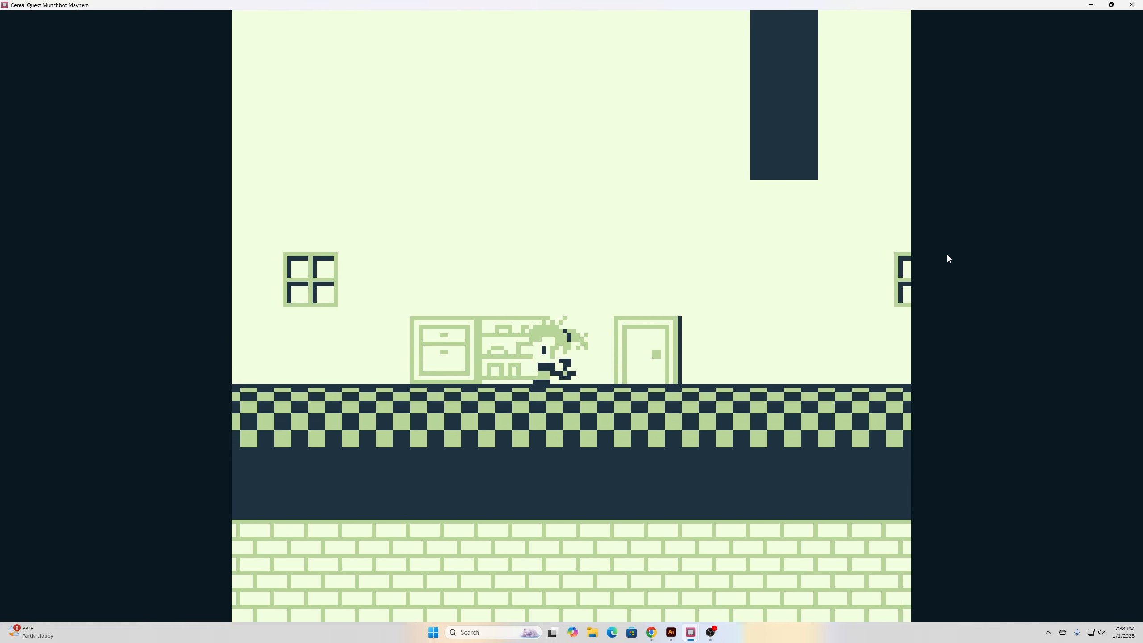
{"action": "key", "text": "Up"}
{"action": "key", "text": "Up"}
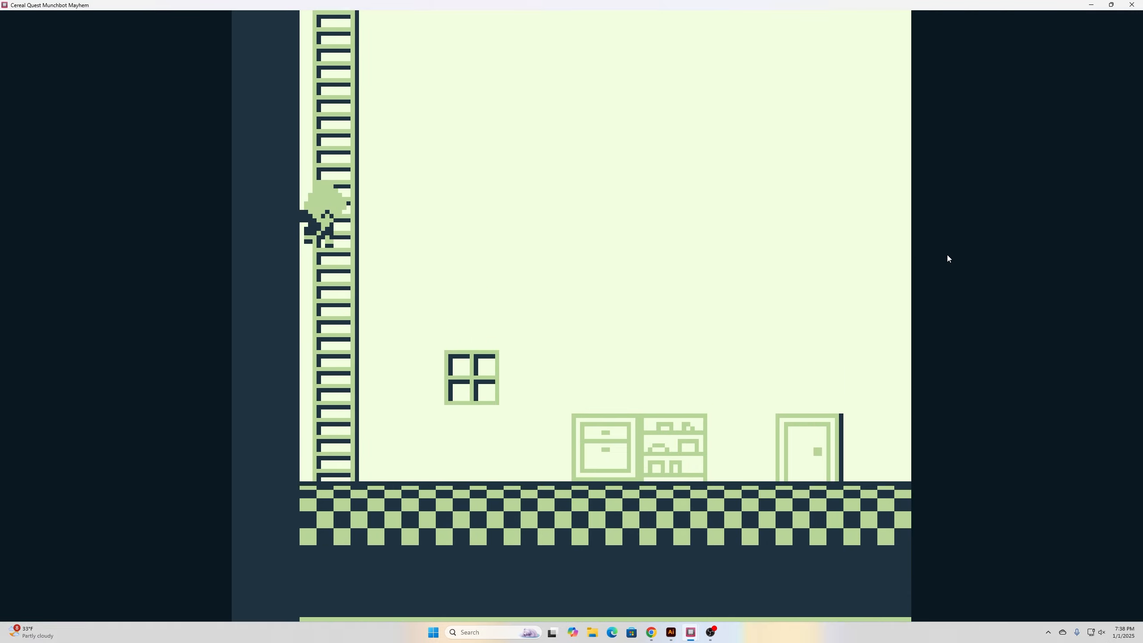
{"action": "key", "text": "Up"}
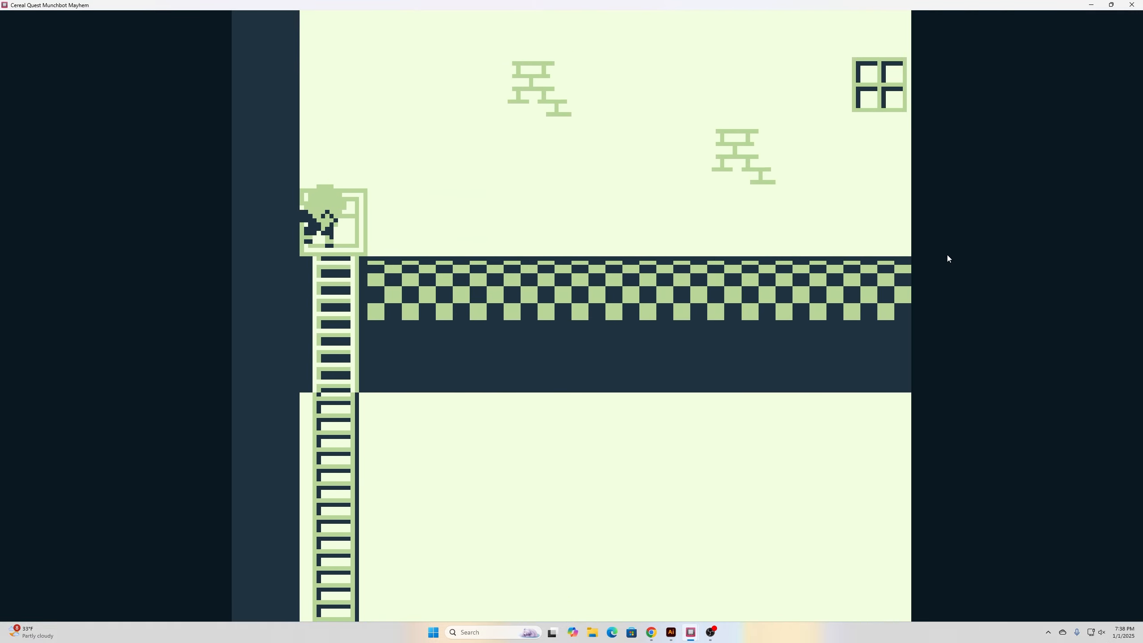
Step: Collect the cereal box at the right end of the upper-left room and advance through its dialogue
{"action": "key", "text": "Right"}
{"action": "key", "text": "z"}
{"action": "key", "text": "Right"}
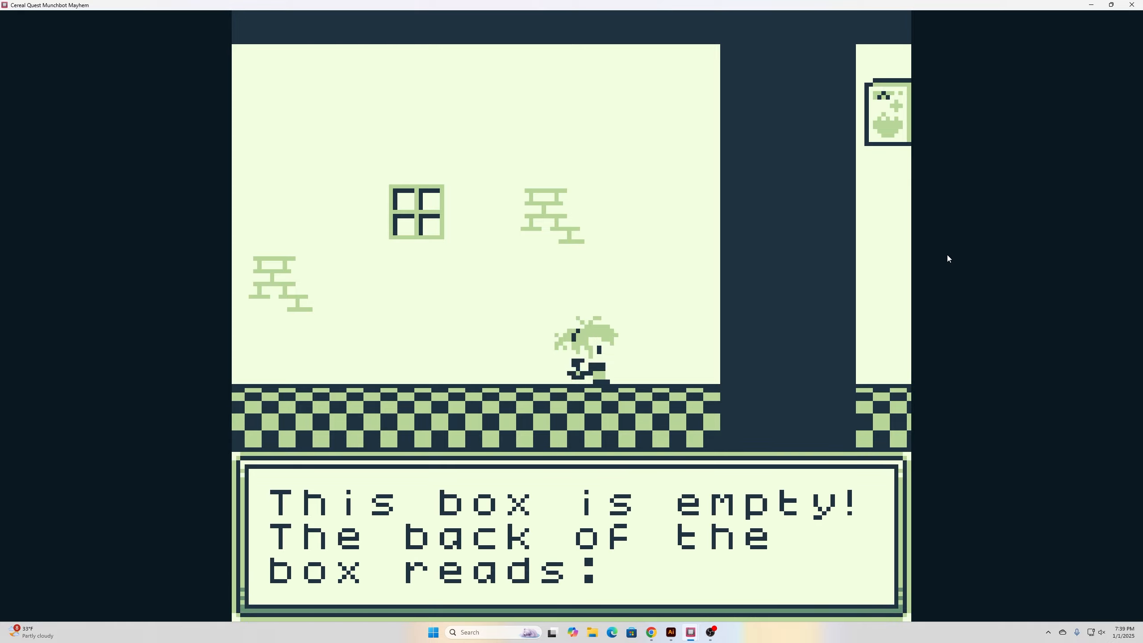
{"action": "key", "text": "z"}
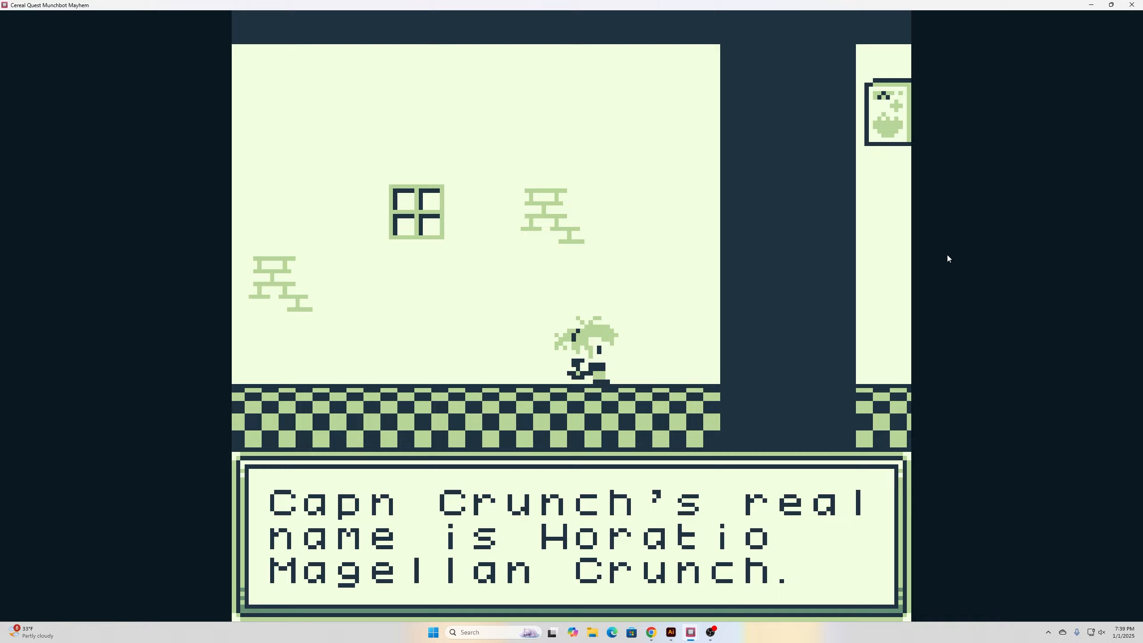
{"action": "key", "text": "z"}
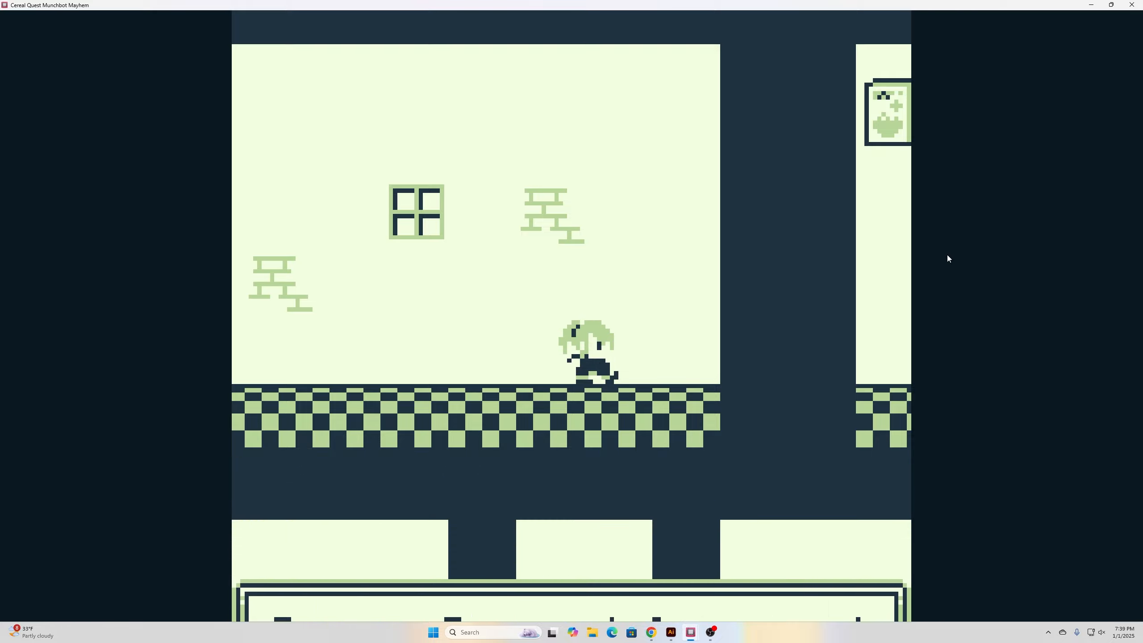
Step: Return the hero down the far-left ladder and walk right to the gap in the middle floor
{"action": "key", "text": "Left"}
{"action": "key", "text": "Left"}
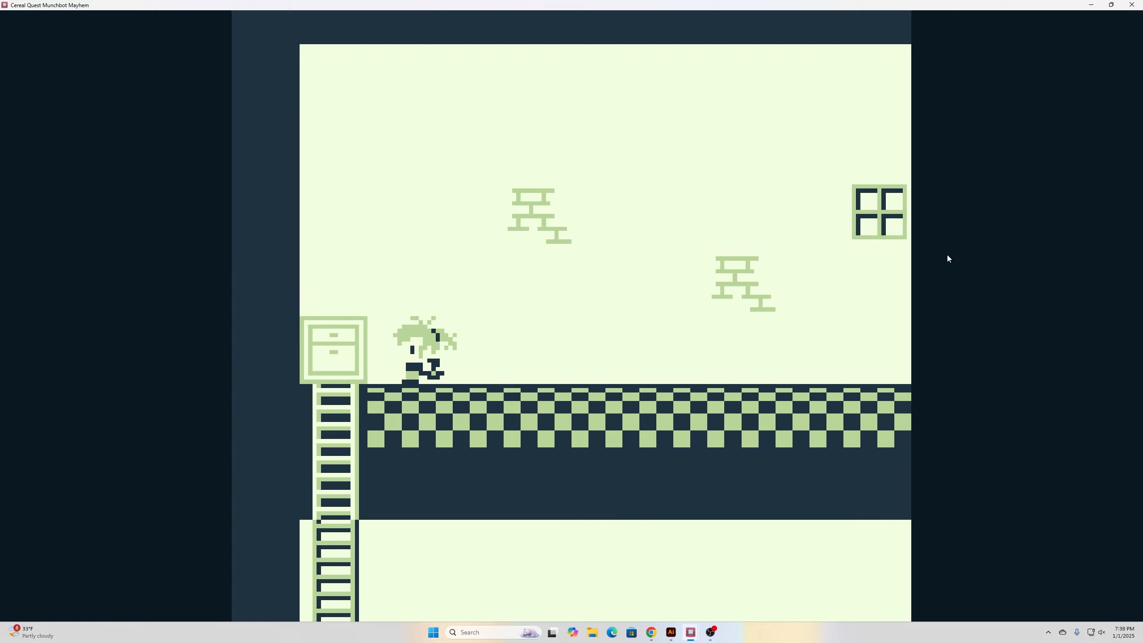
{"action": "key", "text": "Down"}
{"action": "key", "text": "Down"}
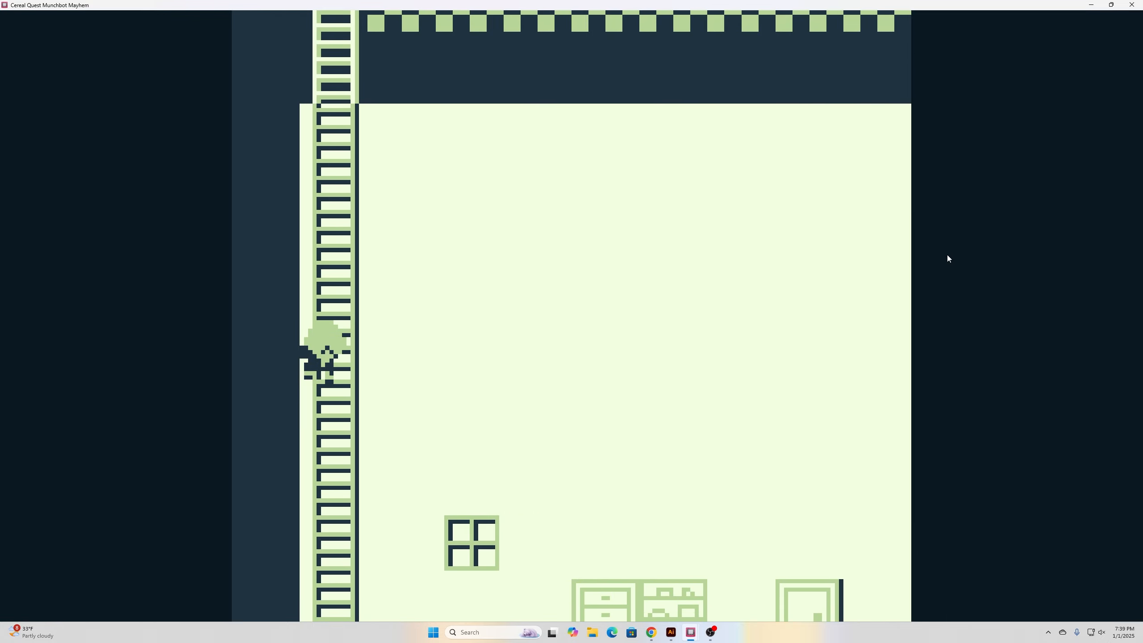
{"action": "key", "text": "Right"}
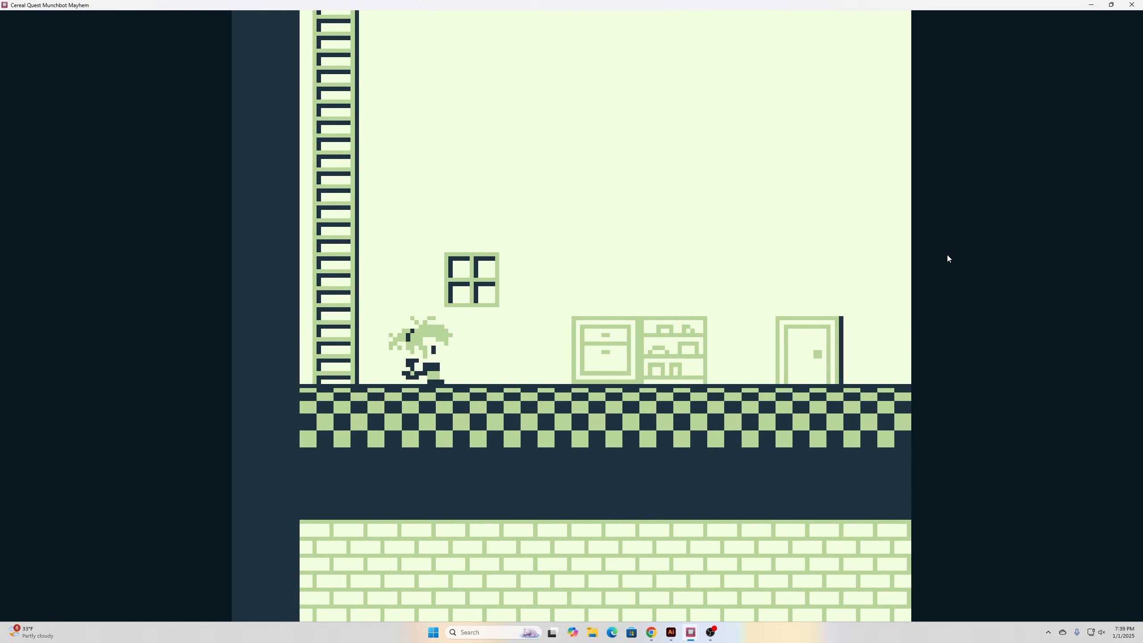
{"action": "key", "text": "Right"}
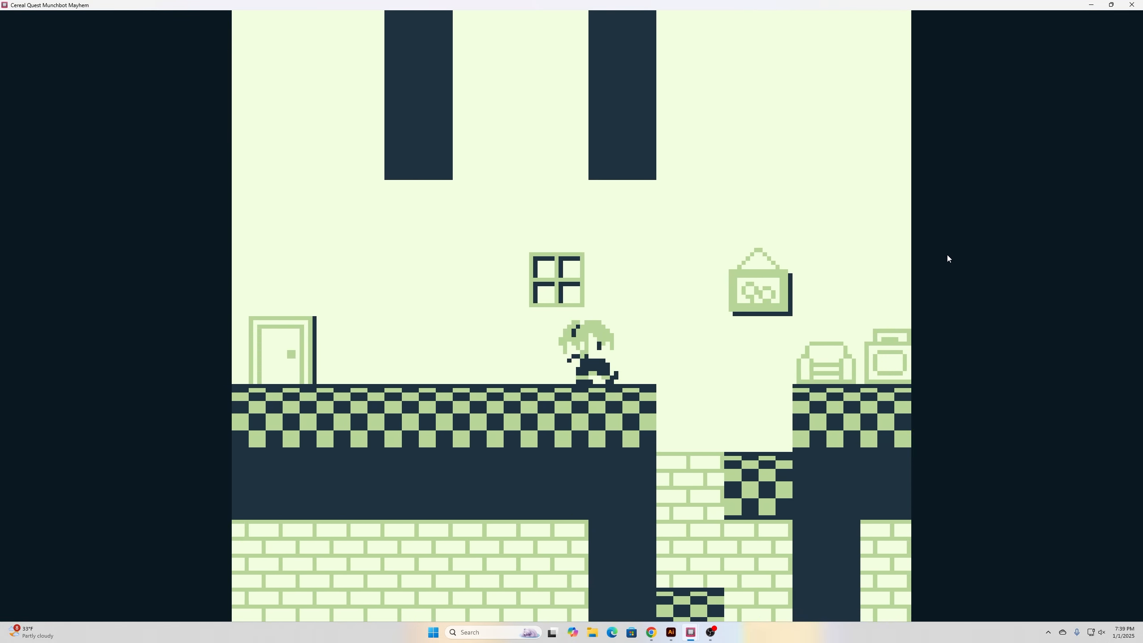
Step: Drop the hero down the platform shaft to the basement and walk left towards the floor pit
{"action": "key", "text": "Down"}
{"action": "key", "text": "Left"}
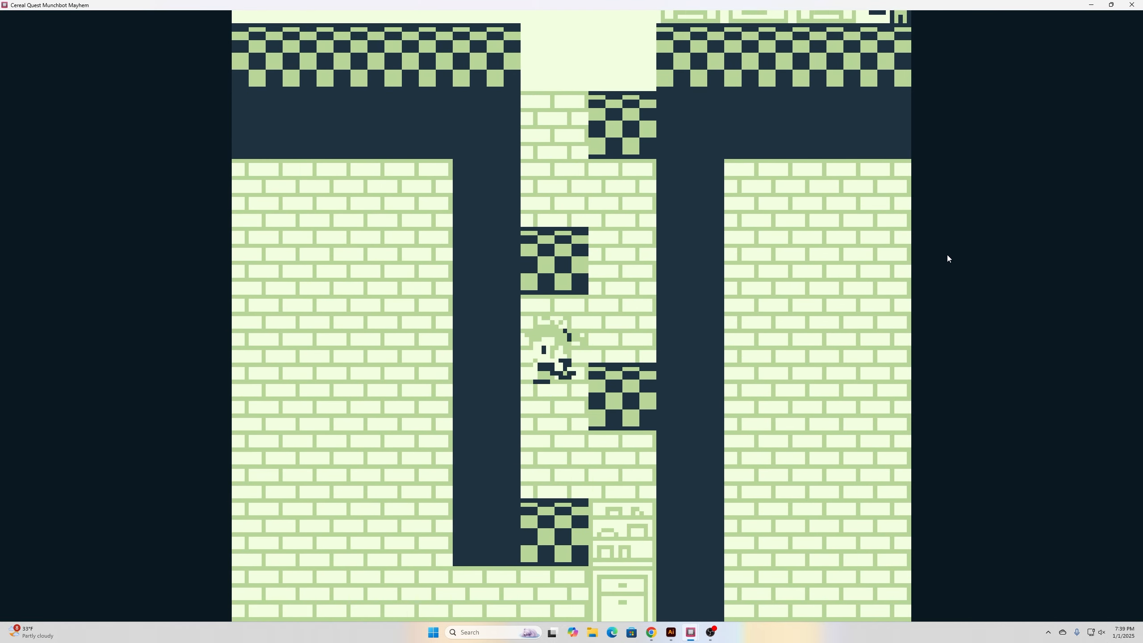
{"action": "key", "text": "Right"}
{"action": "key", "text": "Left"}
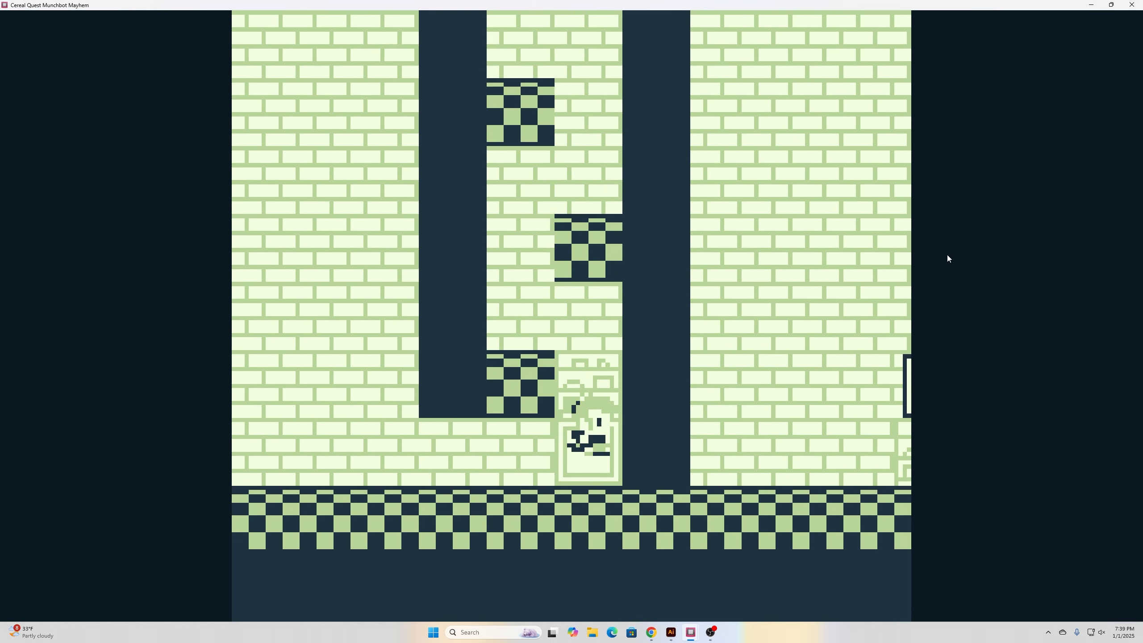
{"action": "key", "text": "Left"}
{"action": "key", "text": "Right"}
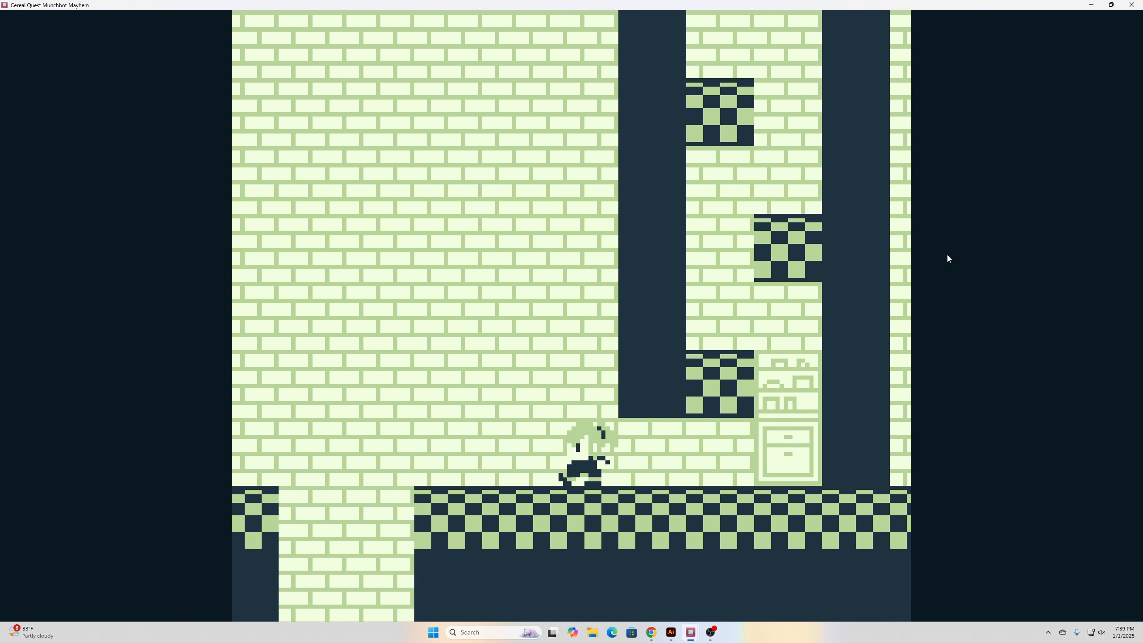
Step: Jump the hero left across the basement floor pit
{"action": "key", "text": "Left"}
{"action": "key", "text": "Left"}
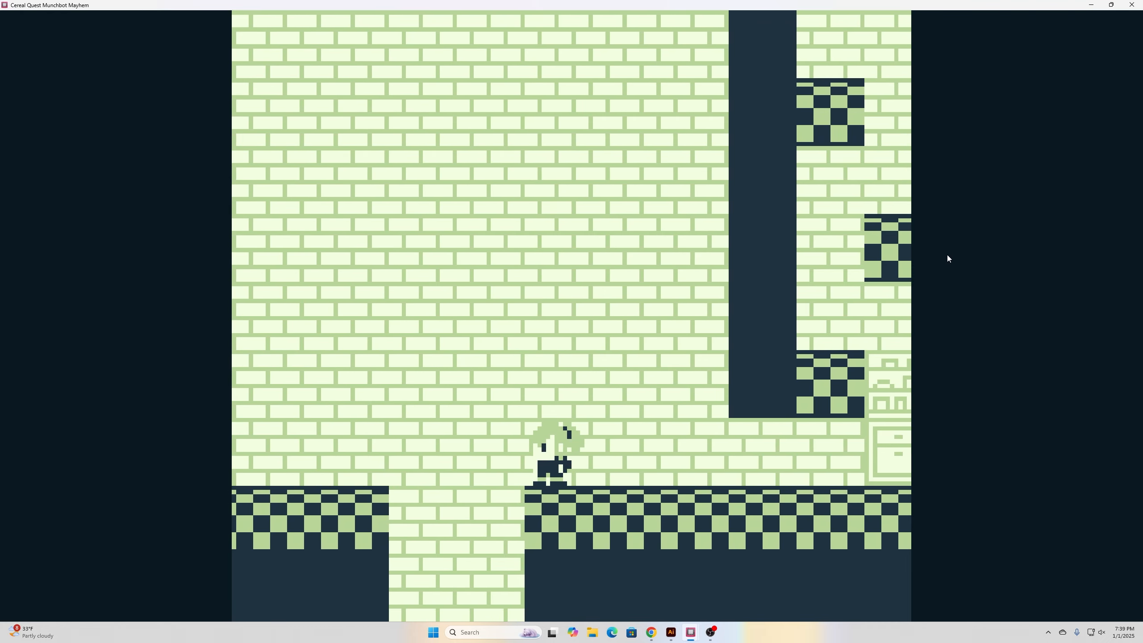
{"action": "key", "text": "Right"}
{"action": "key", "text": "z"}
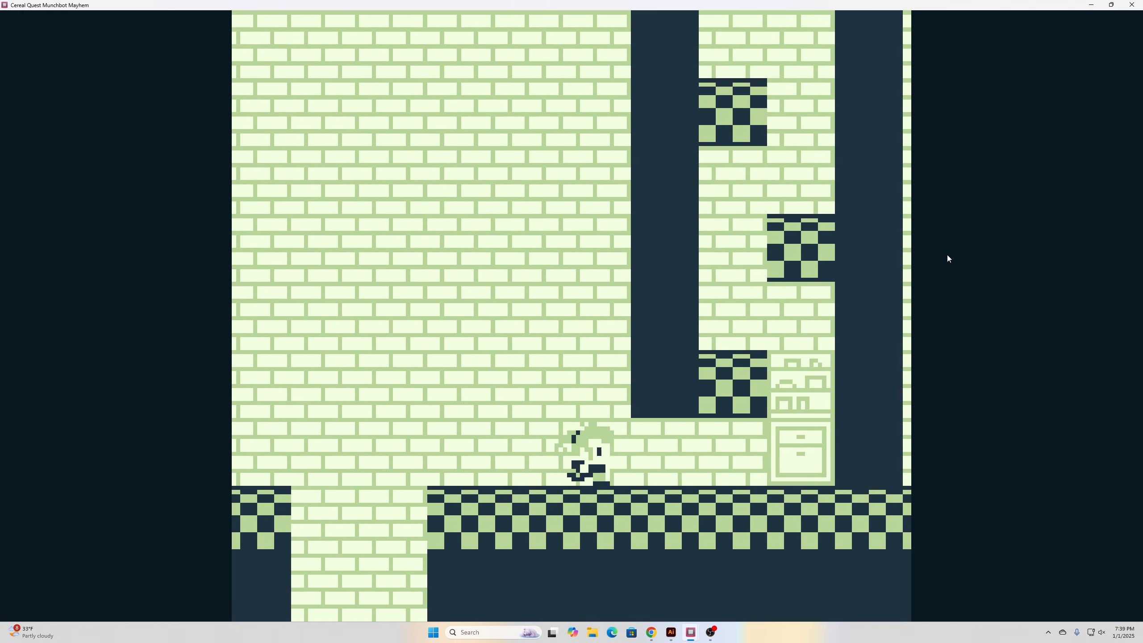
{"action": "key", "text": "Left"}
{"action": "key", "text": "z"}
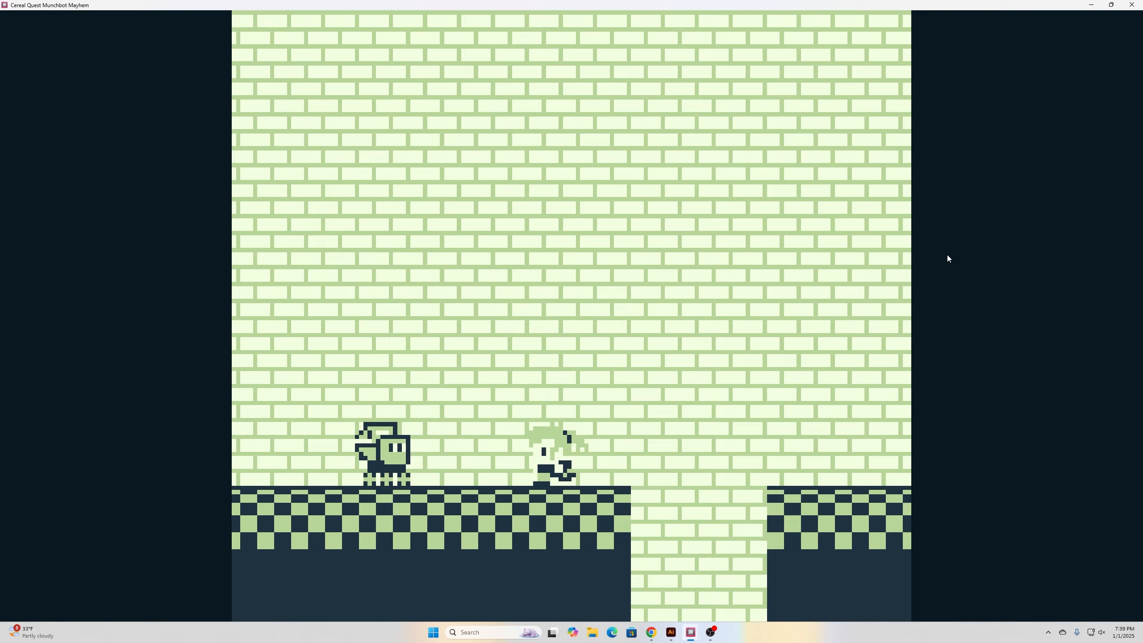
Step: Get past the basement robot, collect the cereal box at the far-left shelf and advance through its dialogue
{"action": "key", "text": "z"}
{"action": "key", "text": "Left"}
{"action": "key", "text": "z"}
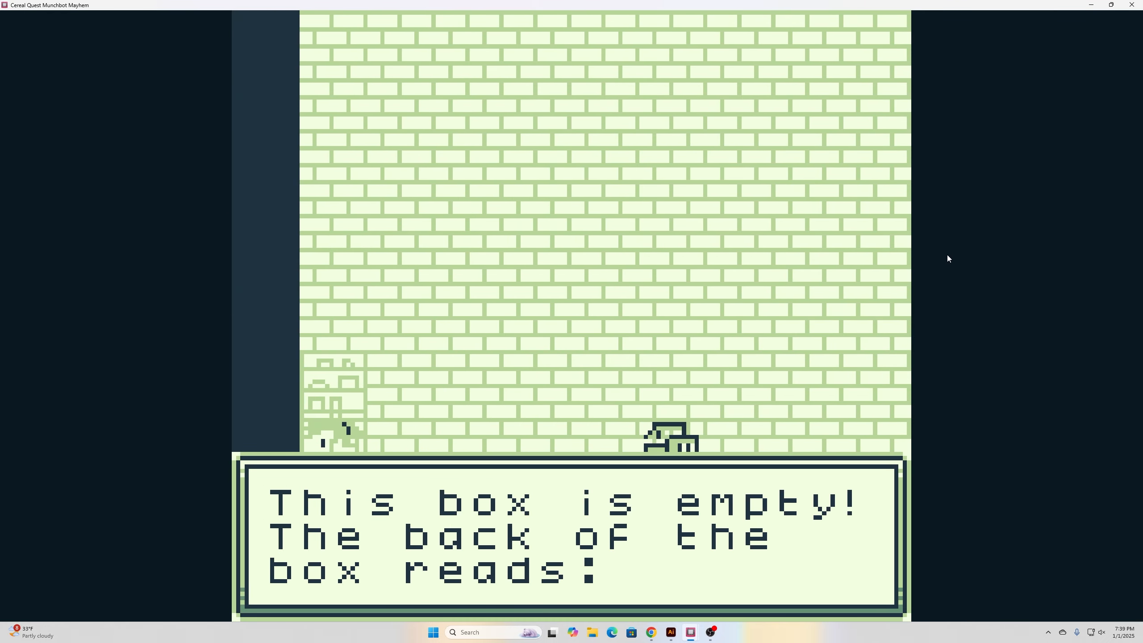
{"action": "key", "text": "z"}
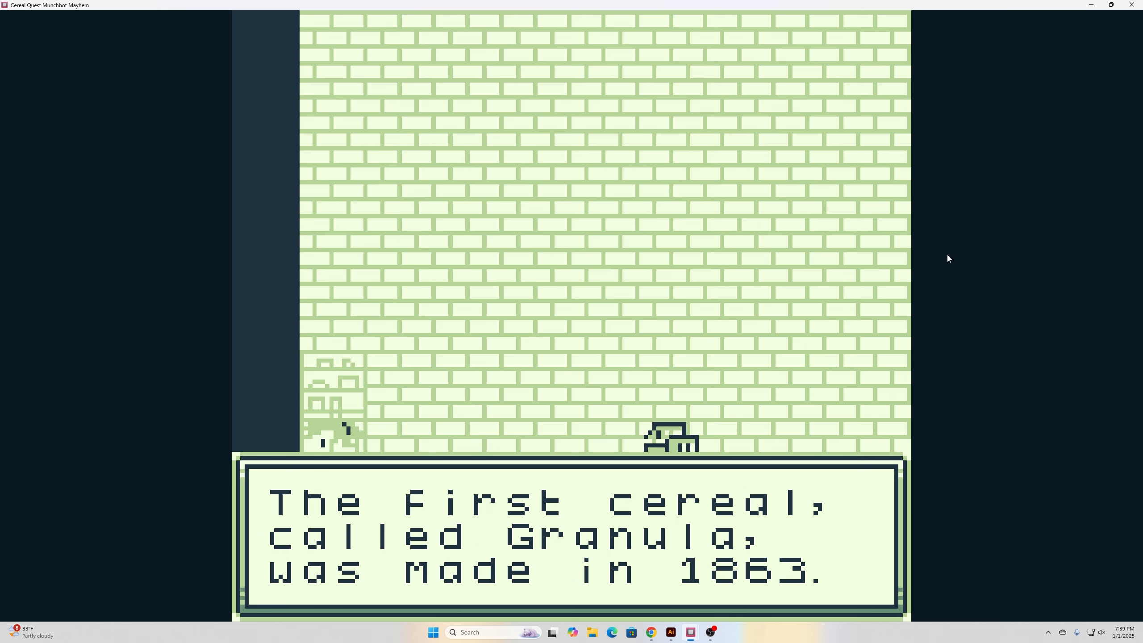
{"action": "key", "text": "z"}
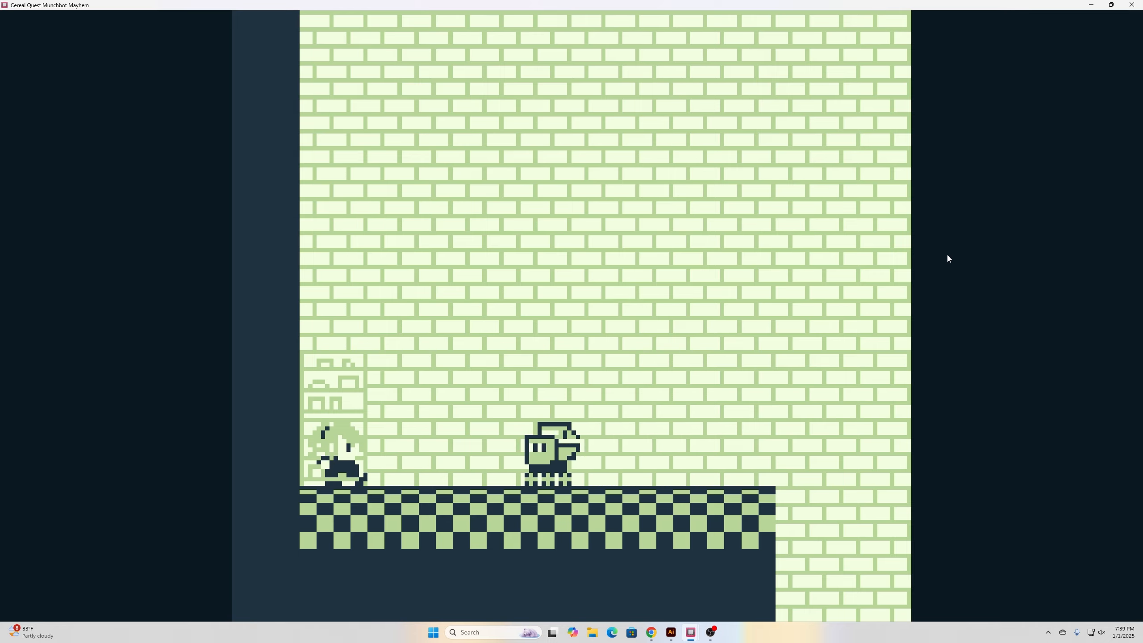
Step: Jump the hero right past the basement robot and pit onto the shaft's lowest platform, and check the pause display
{"action": "key", "text": "Right"}
{"action": "key", "text": "z"}
{"action": "key", "text": "Right"}
{"action": "key", "text": "z"}
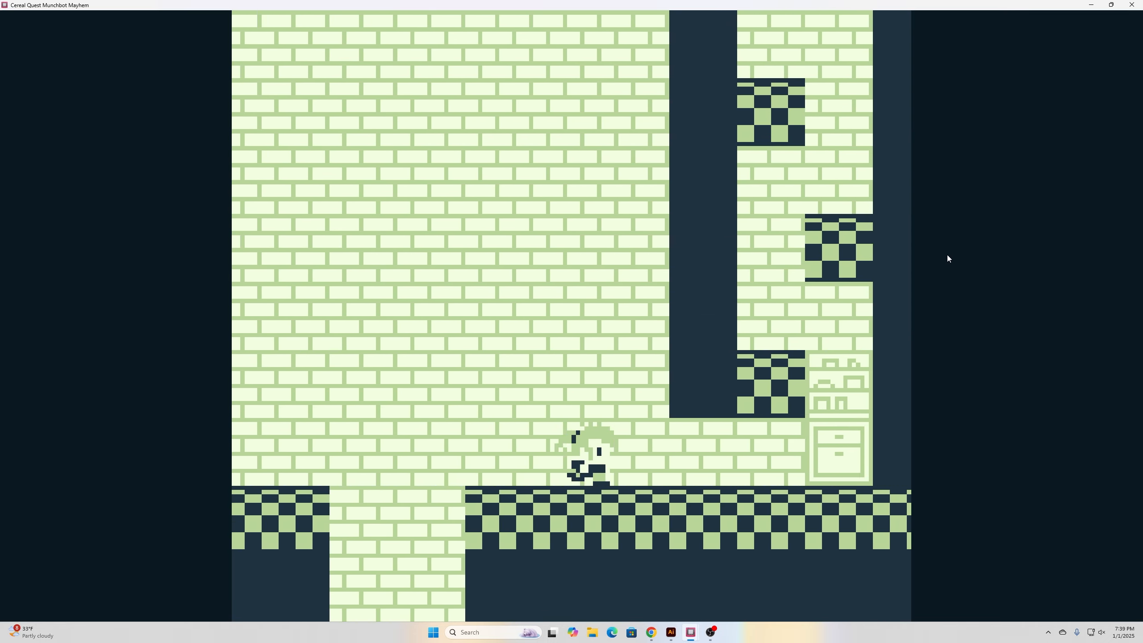
{"action": "key", "text": "Left"}
{"action": "key", "text": "z"}
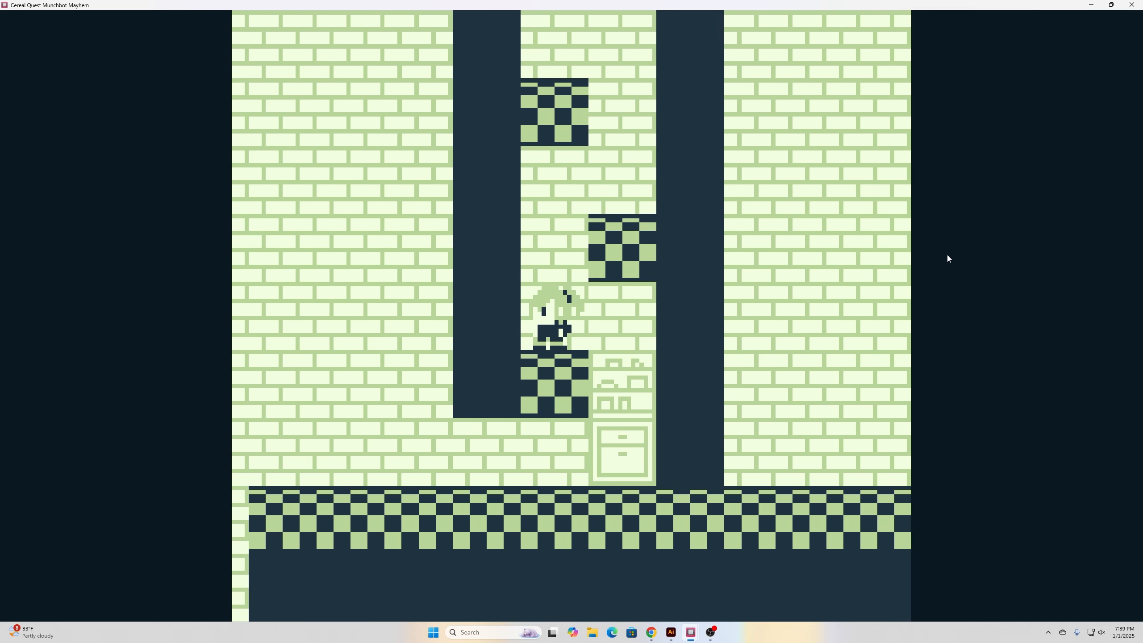
{"action": "key", "text": "Return"}
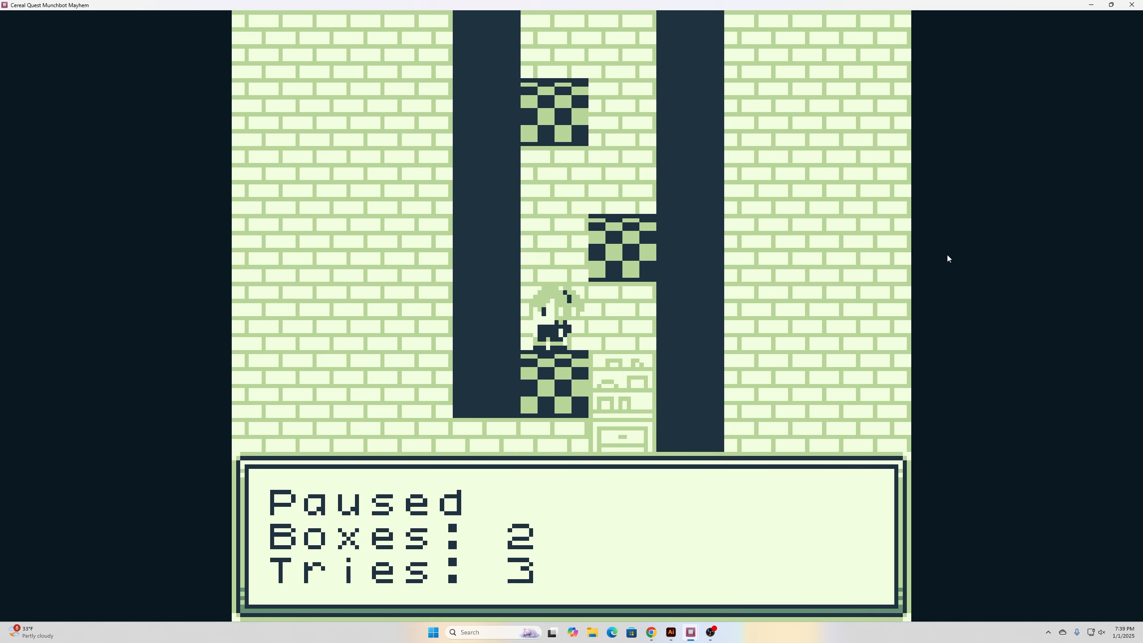
{"action": "key", "text": "Return"}
Step: Climb the hero up the shaft platforms to the middle floor and jump right over the robot
{"action": "key", "text": "z"}
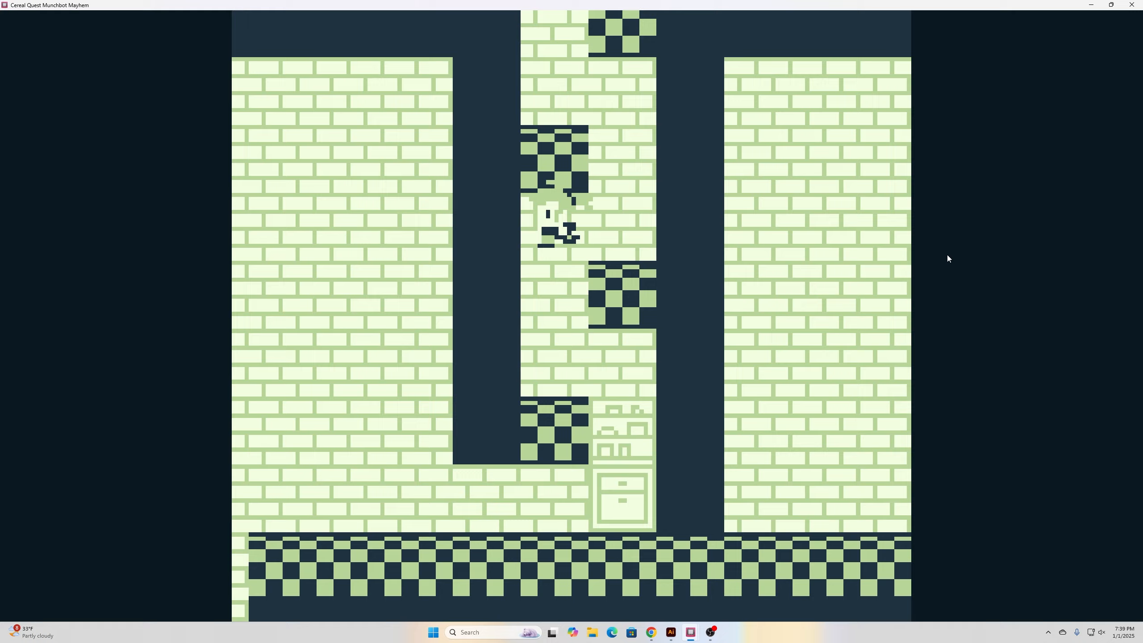
{"action": "key", "text": "Right"}
{"action": "key", "text": "z"}
{"action": "key", "text": "z"}
{"action": "key", "text": "z"}
{"action": "key", "text": "z"}
{"action": "key", "text": "z"}
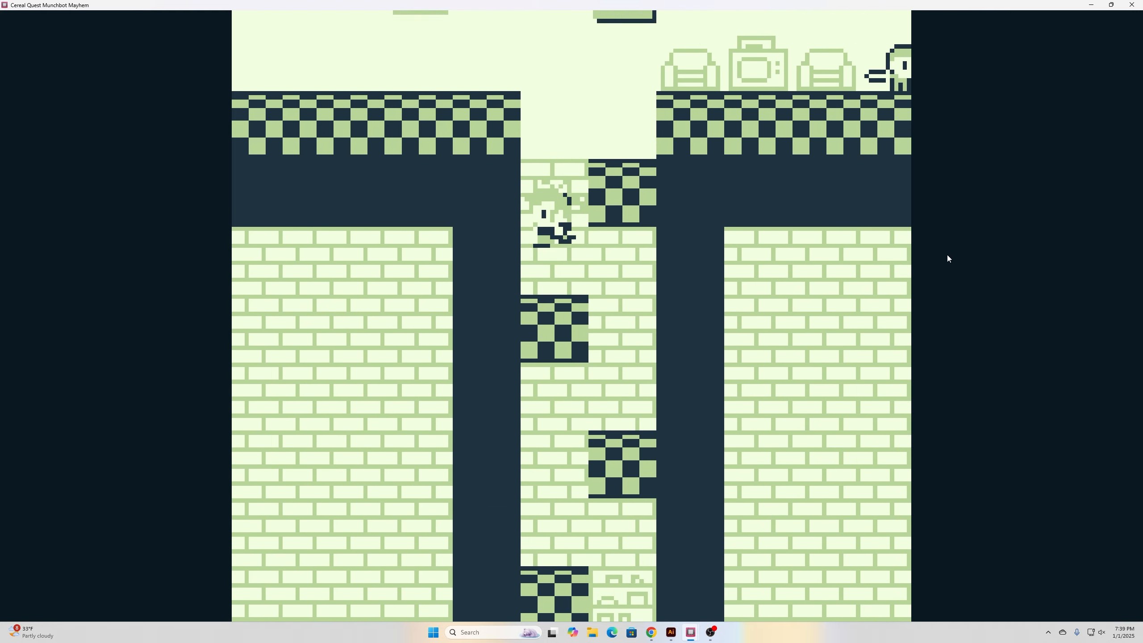
{"action": "key", "text": "Right"}
{"action": "key", "text": "z"}
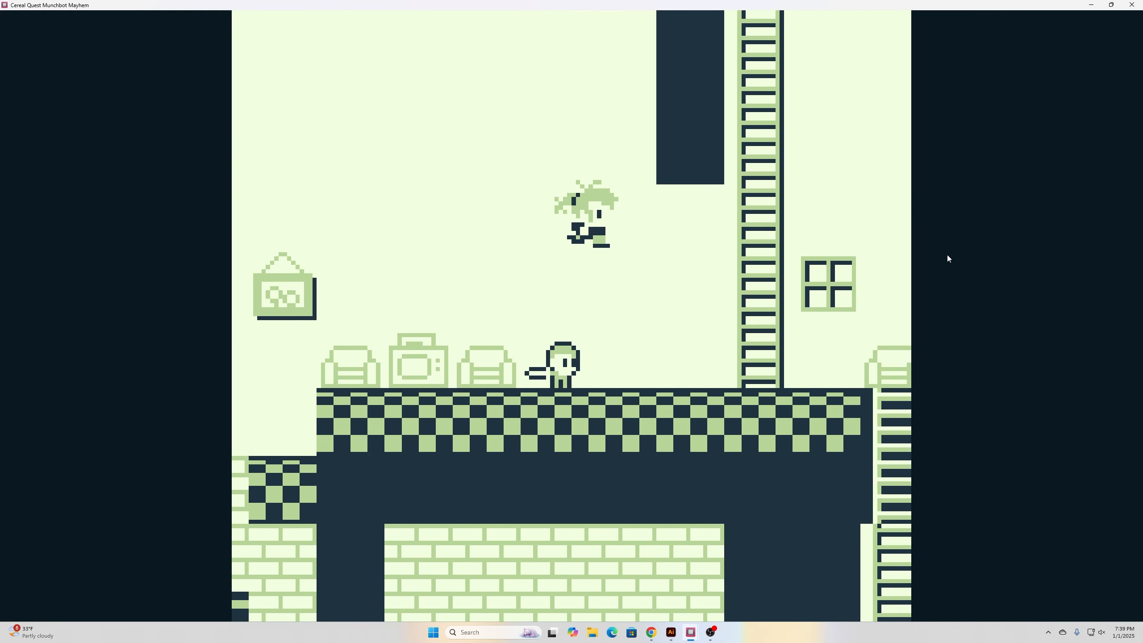
Step: Climb the hero down the basement ladder, collect the cereal box above the drawer cabinet and advance through its dialogue
{"action": "key", "text": "Down"}
{"action": "key", "text": "Down"}
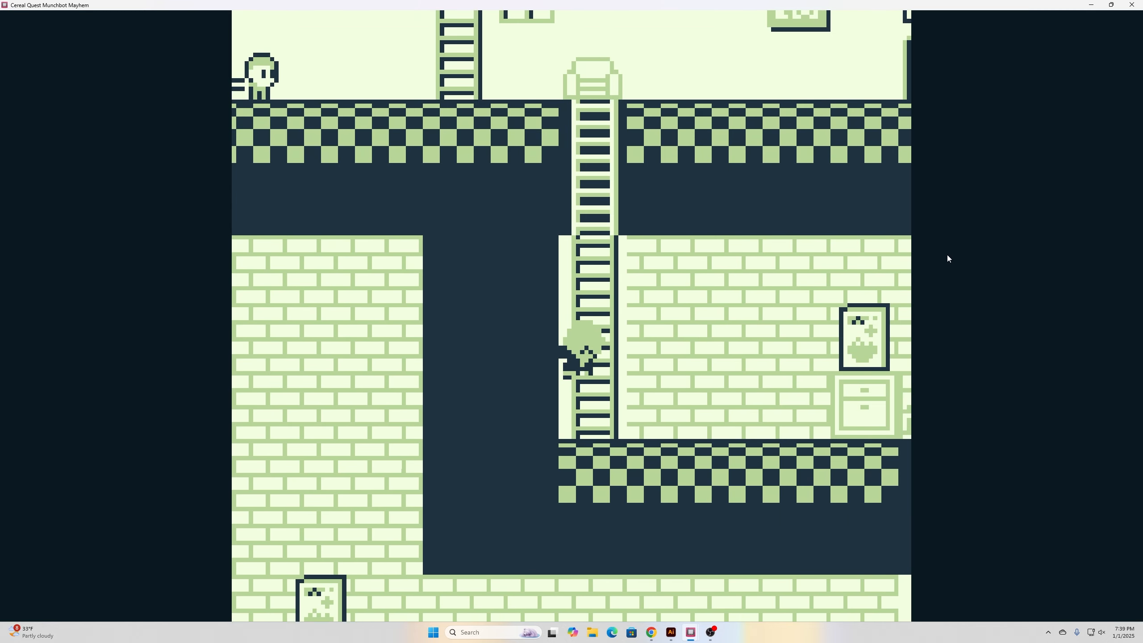
{"action": "key", "text": "Right"}
{"action": "key", "text": "Right"}
{"action": "key", "text": "z"}
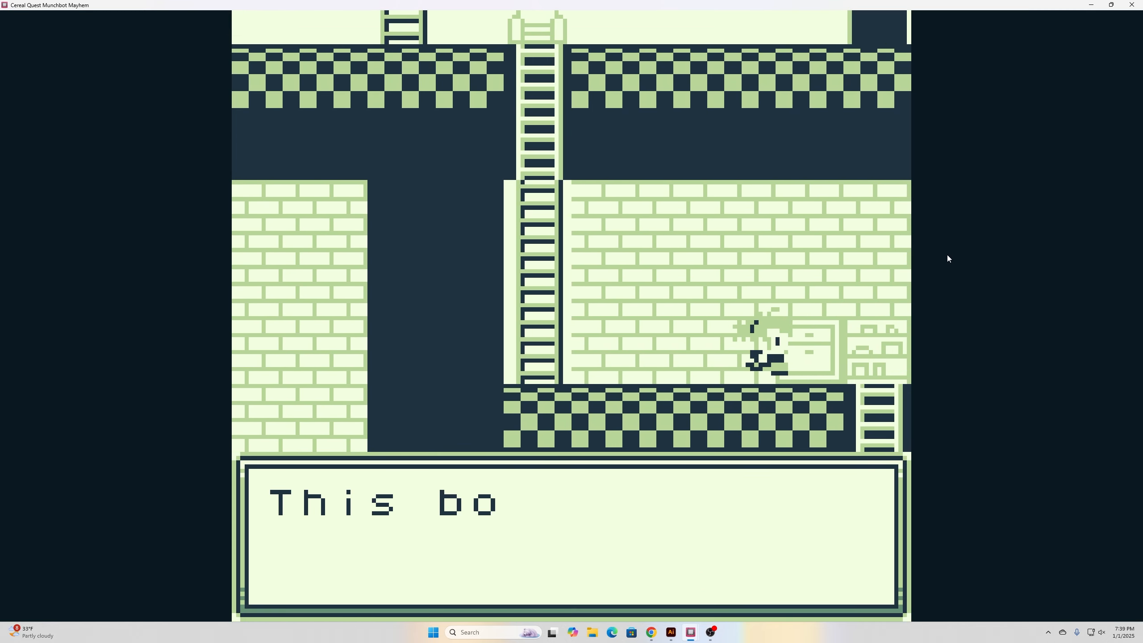
{"action": "key", "text": "z"}
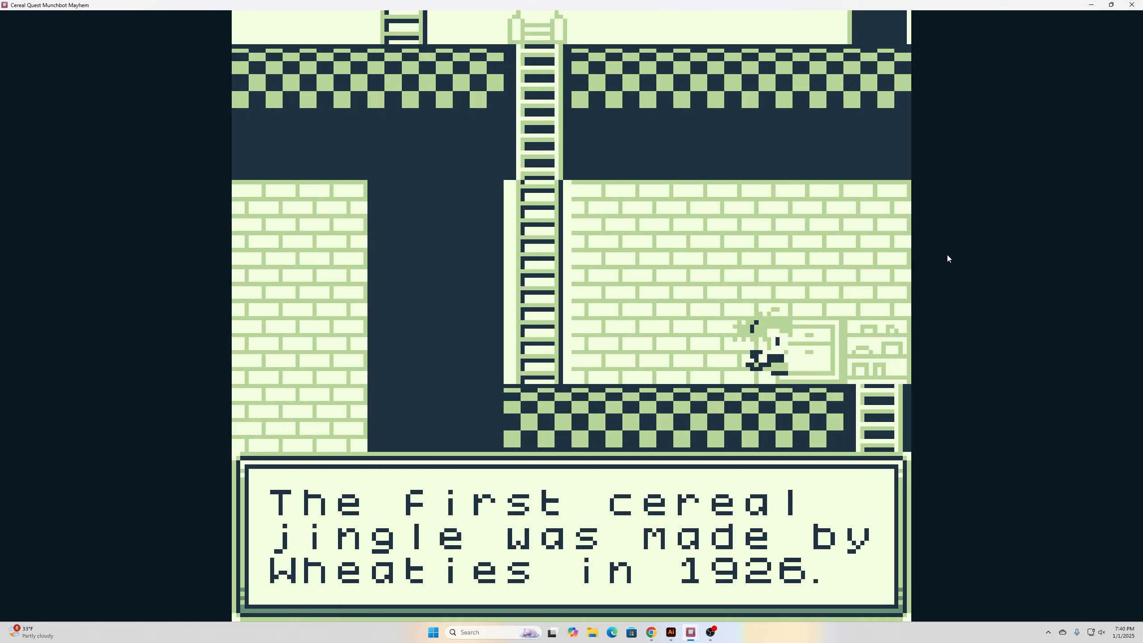
{"action": "key", "text": "z"}
Step: Descend the next ladder, collect the cereal box above the shelf along the lower corridor and advance through its dialogue
{"action": "key", "text": "Right"}
{"action": "key", "text": "Down"}
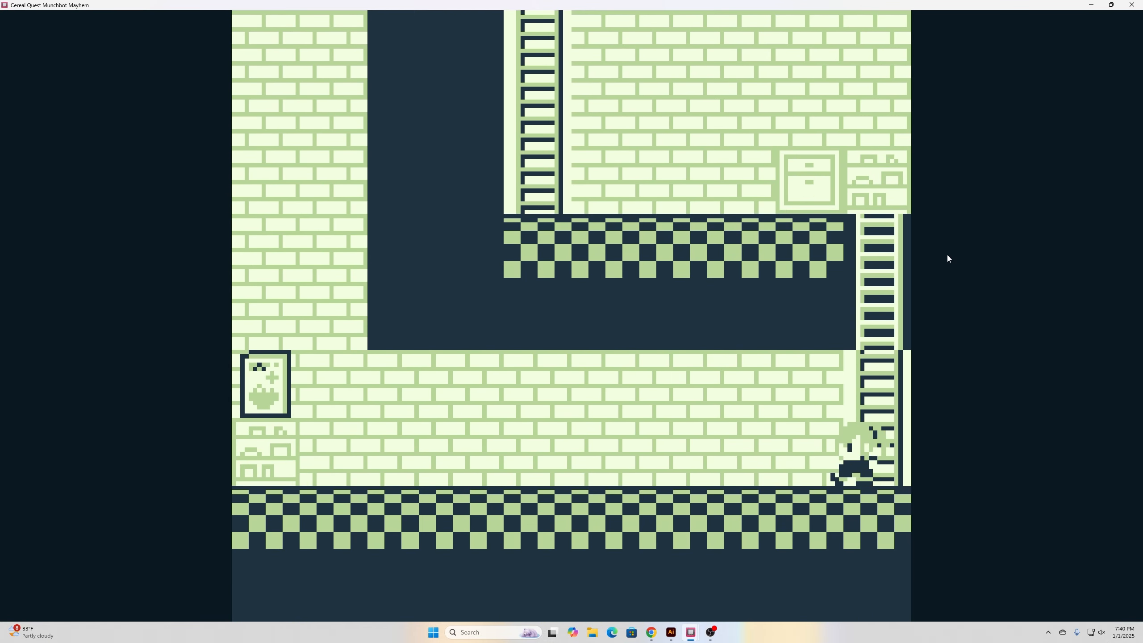
{"action": "key", "text": "Left"}
{"action": "key", "text": "z"}
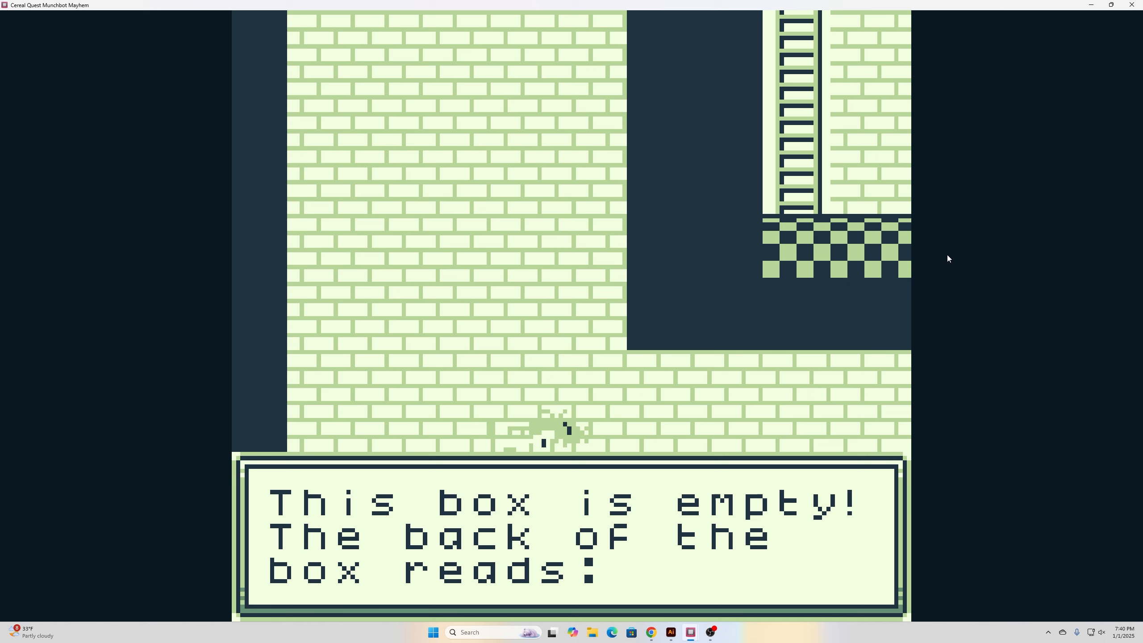
{"action": "key", "text": "z"}
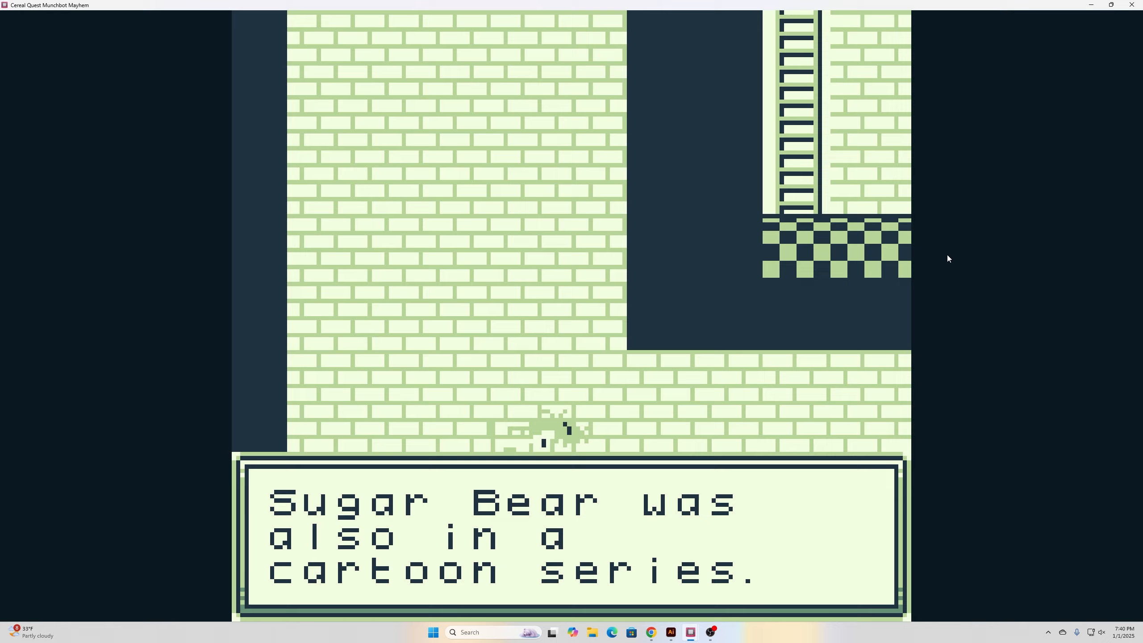
{"action": "key", "text": "z"}
Step: Return the hero right and up the lower ladder, and check the box and tries counts in the pause display
{"action": "key", "text": "Right"}
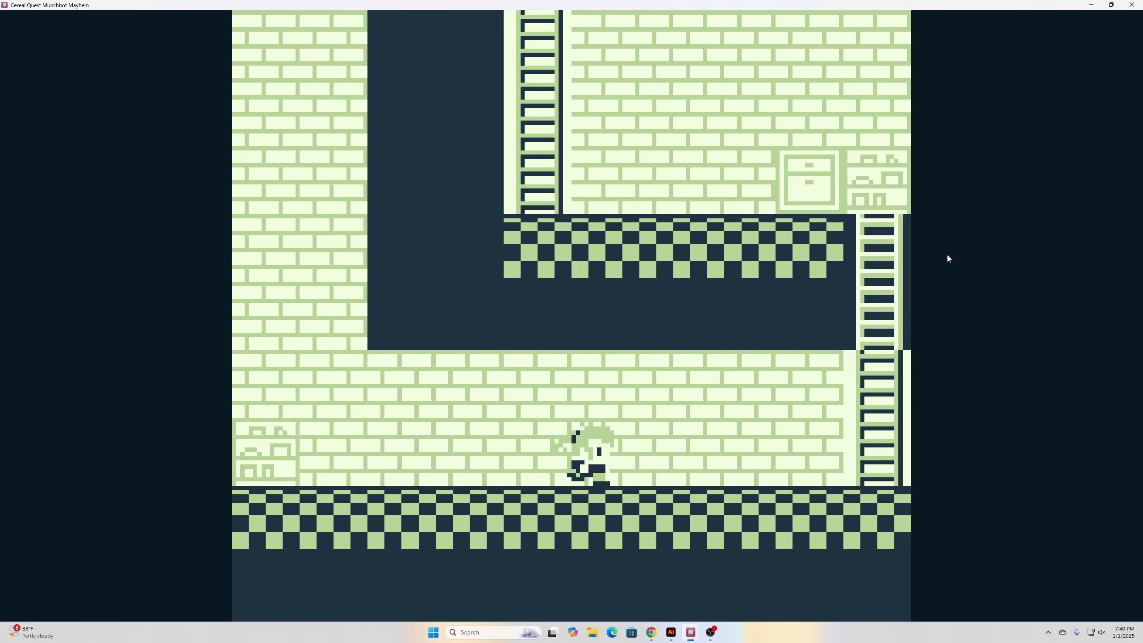
{"action": "key", "text": "Up"}
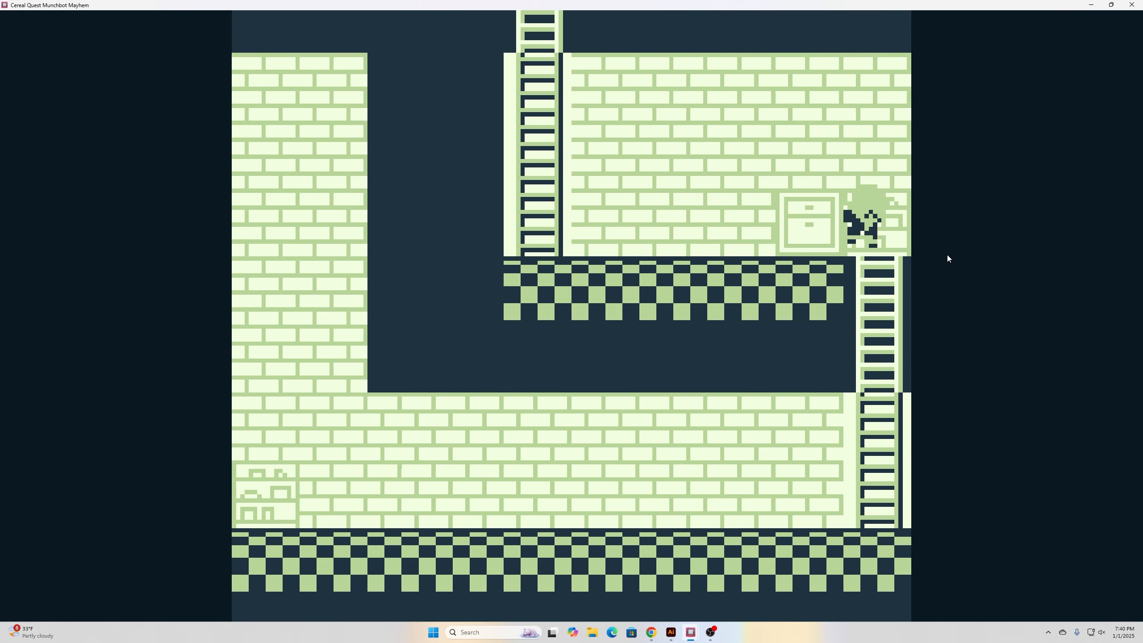
{"action": "key", "text": "Left"}
{"action": "key", "text": "Return"}
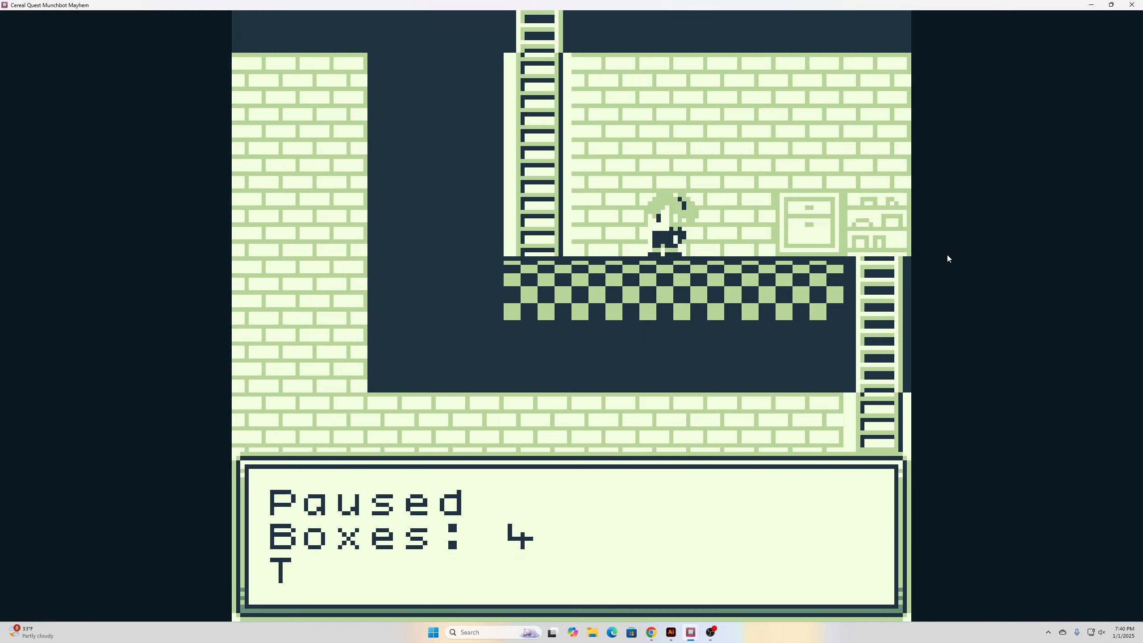
{"action": "key", "text": "Return"}
Step: Climb the hero back to the middle floor and up the long ladder to the top floor
{"action": "key", "text": "Left"}
{"action": "key", "text": "Up"}
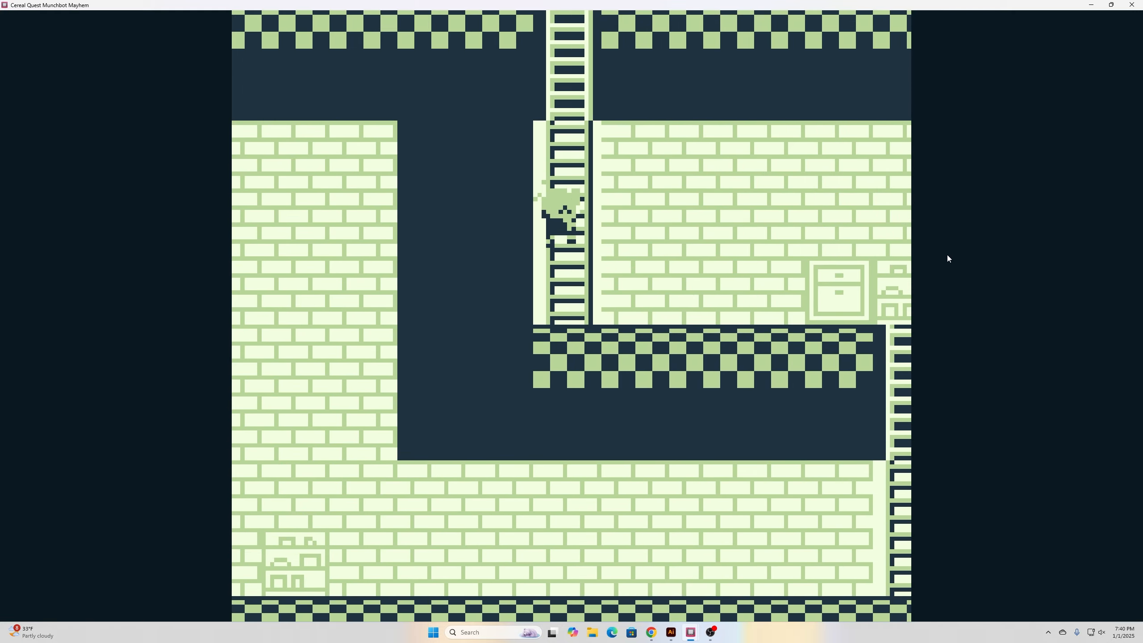
{"action": "key", "text": "Left"}
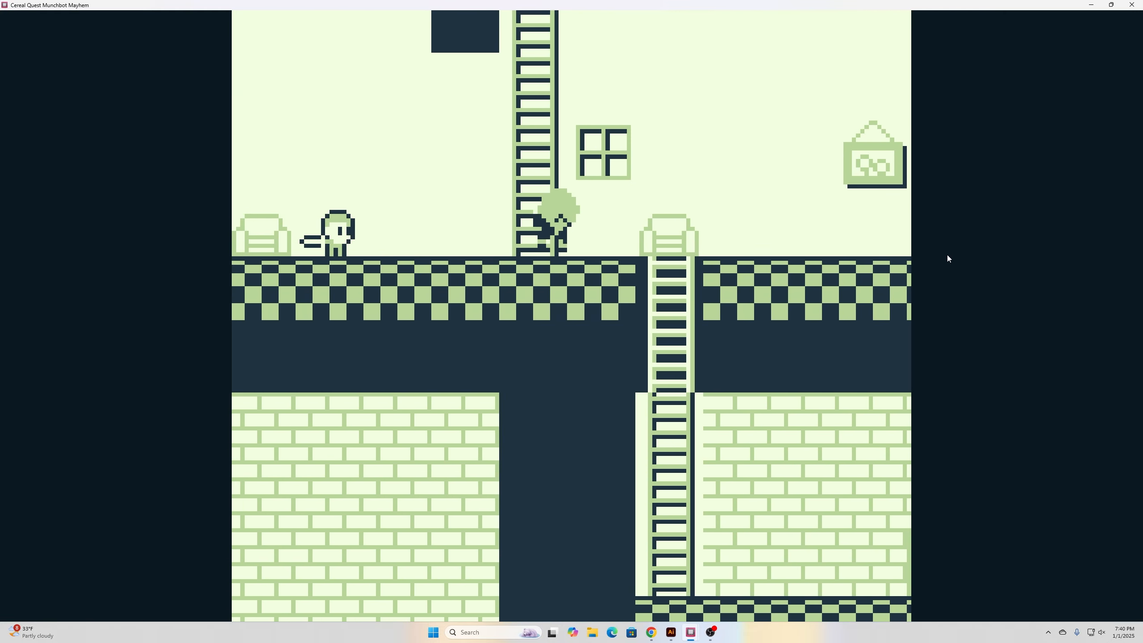
{"action": "key", "text": "Up"}
{"action": "key", "text": "Up"}
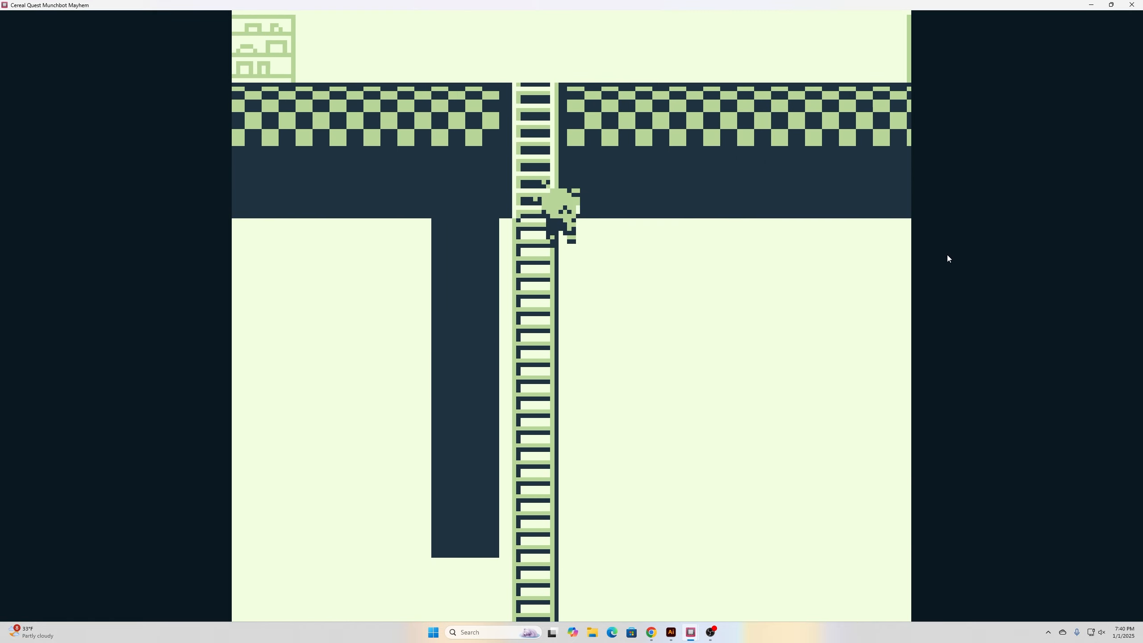
{"action": "key", "text": "Up"}
Step: Collect the cereal box above the top floor's drawer cabinets, advance through its dialogue and check the pause display
{"action": "key", "text": "Right"}
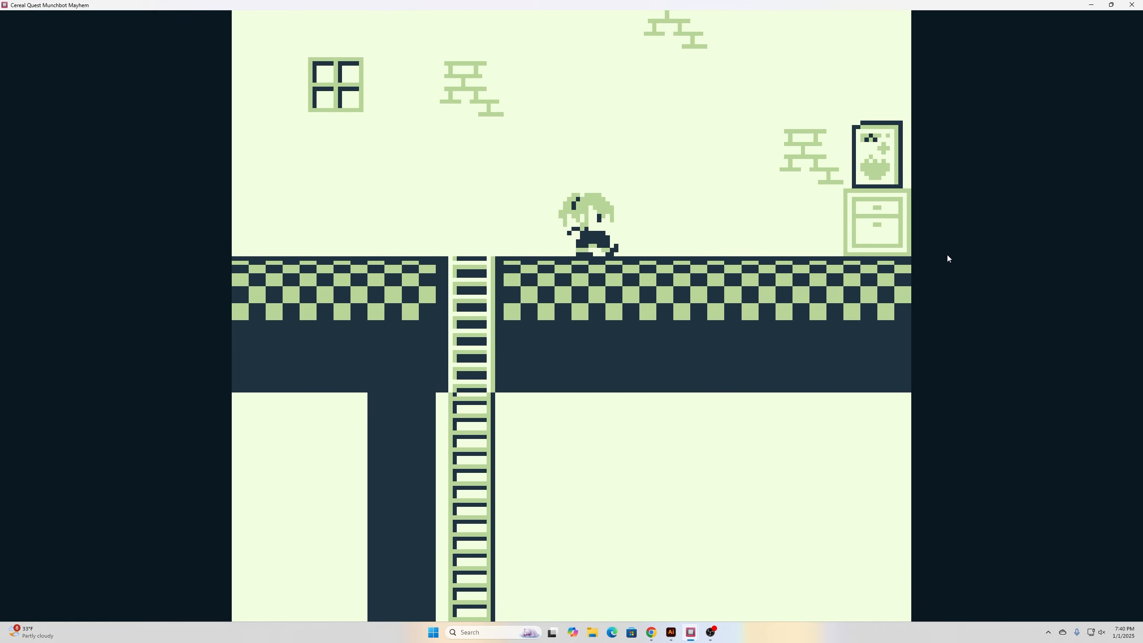
{"action": "key", "text": "z"}
{"action": "key", "text": "Right"}
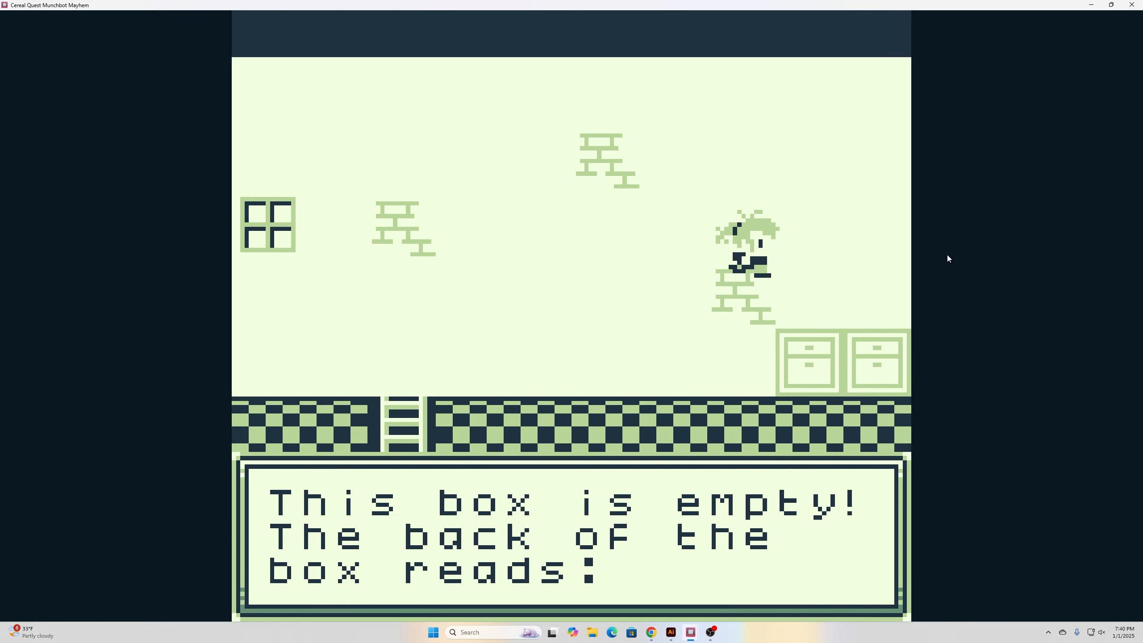
{"action": "key", "text": "z"}
{"action": "key", "text": "z"}
{"action": "key", "text": "Right"}
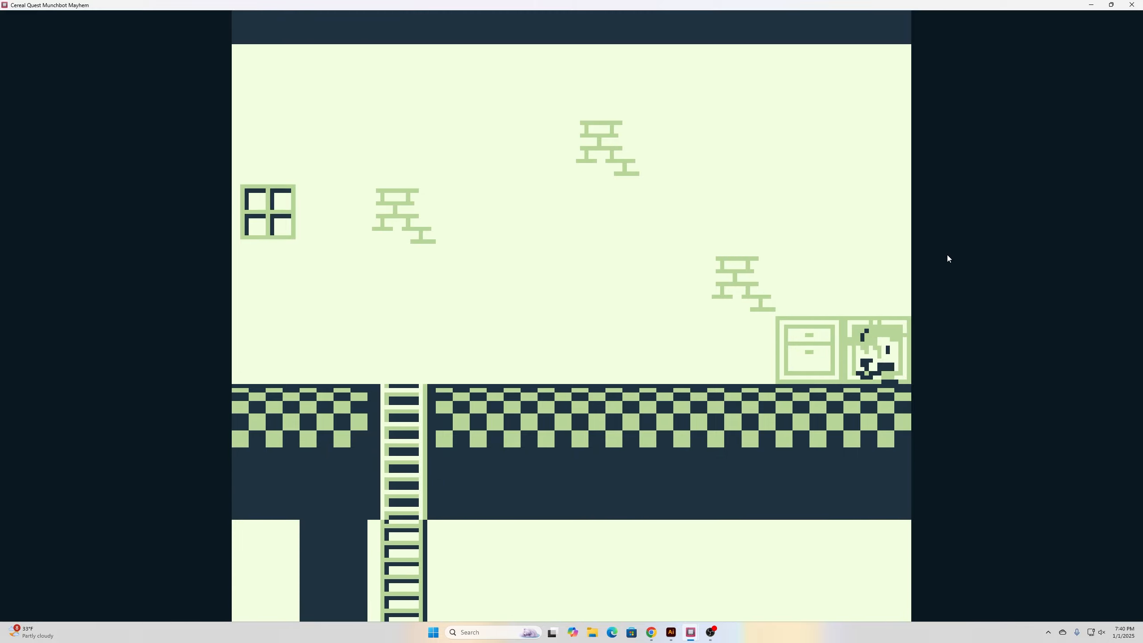
{"action": "key", "text": "Return"}
{"action": "key", "text": "Return"}
Step: Walk the hero left past the ladder, collect the hidden high cereal box near the shelf and advance through its dialogue
{"action": "key", "text": "Left"}
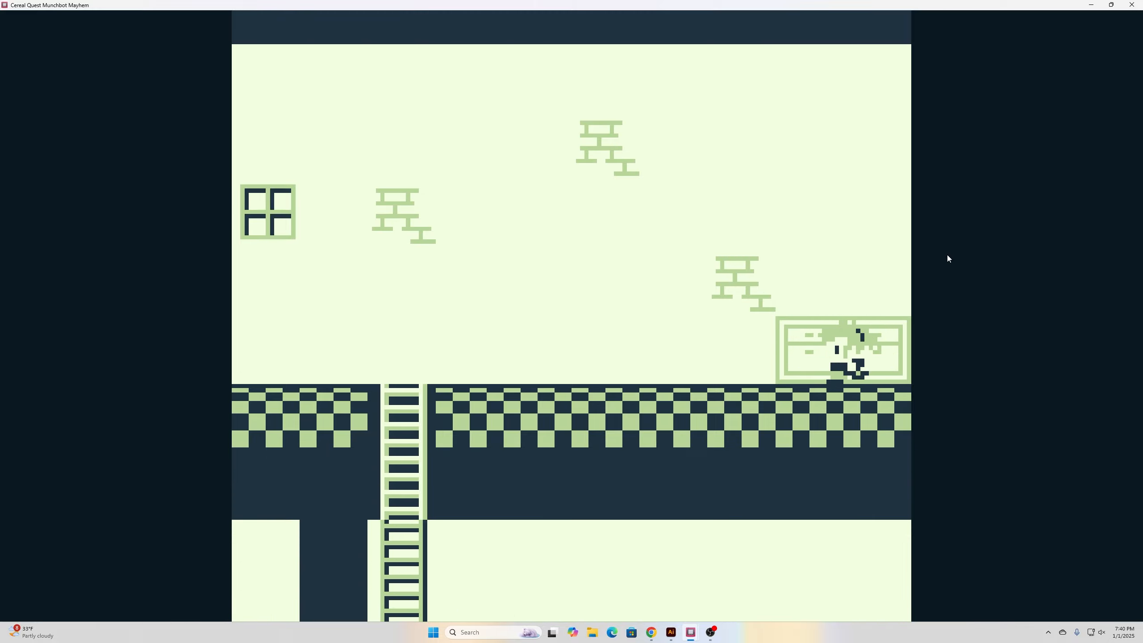
{"action": "key", "text": "Left"}
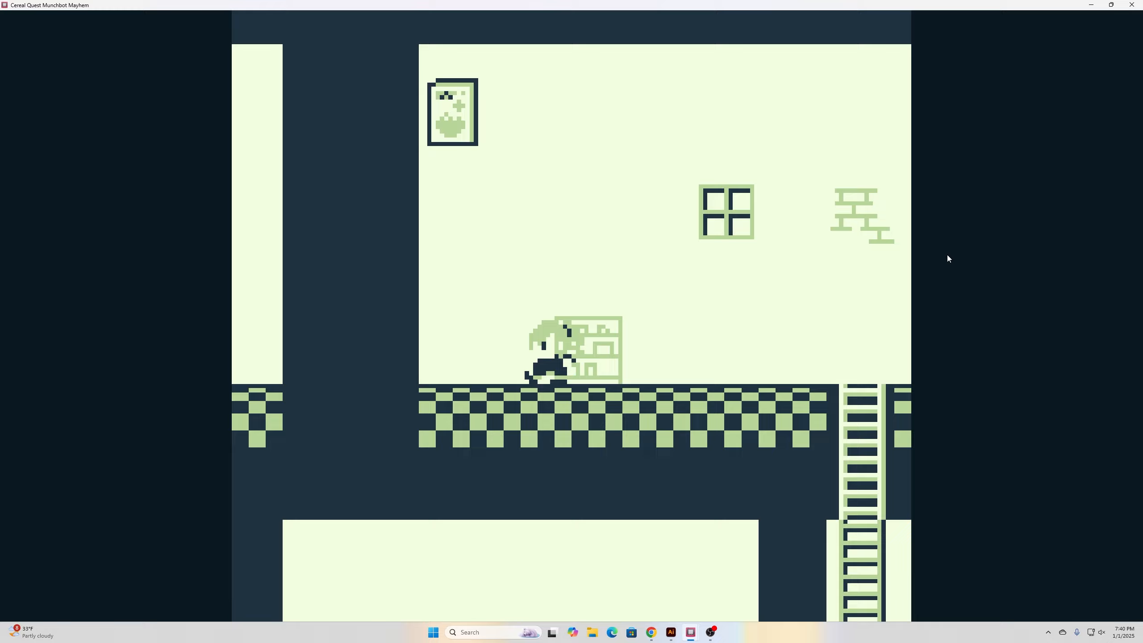
{"action": "key", "text": "Right"}
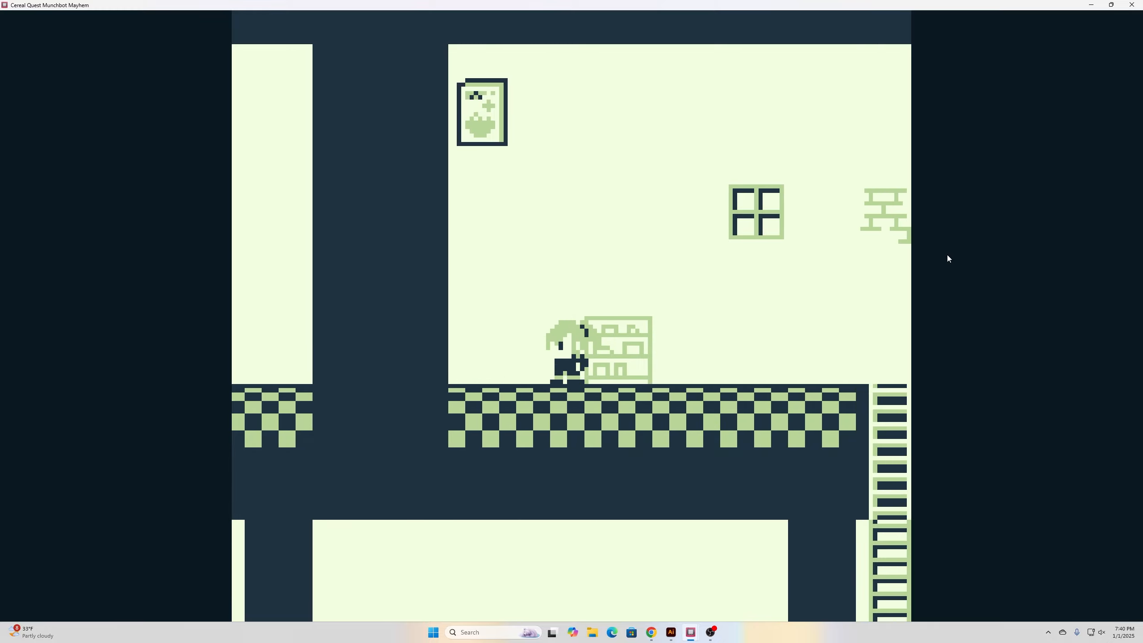
{"action": "key", "text": "z"}
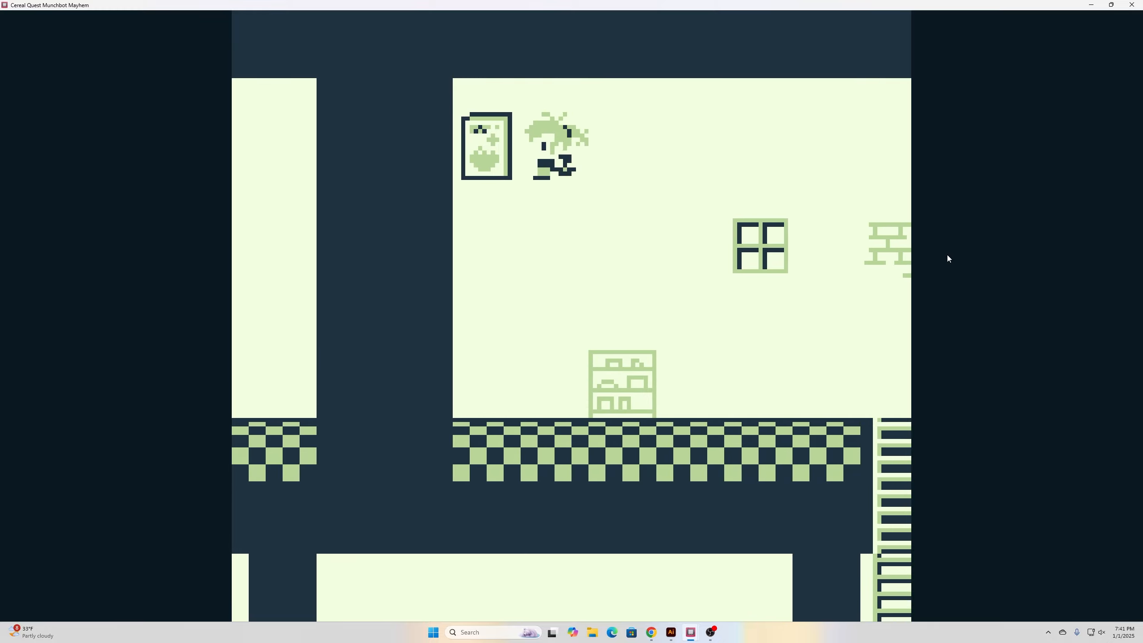
{"action": "key", "text": "Left"}
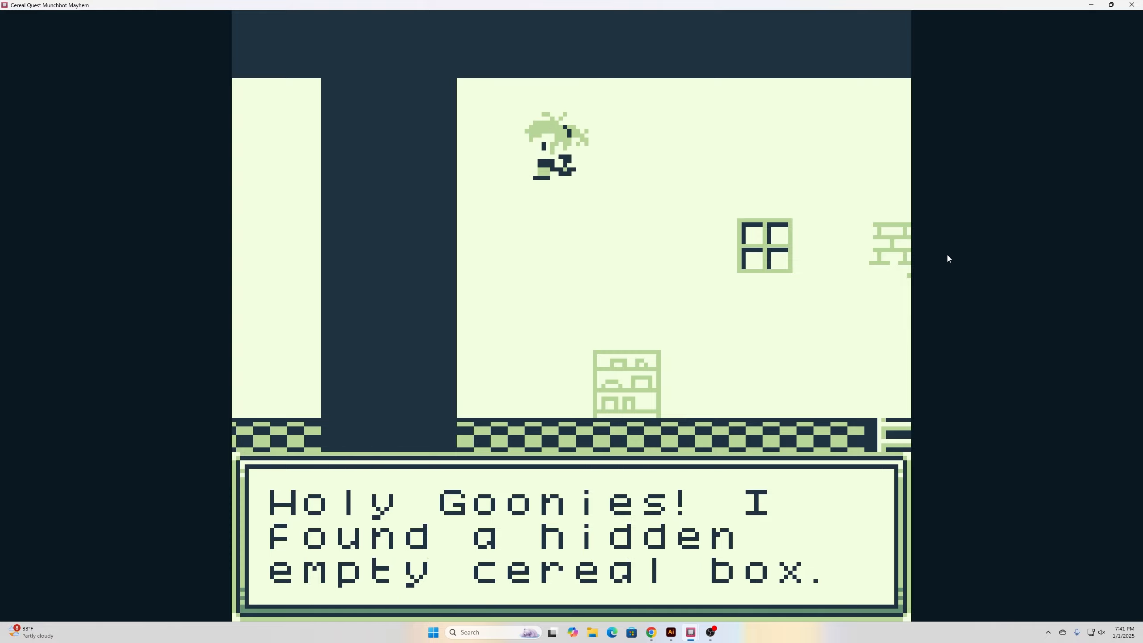
{"action": "key", "text": "z"}
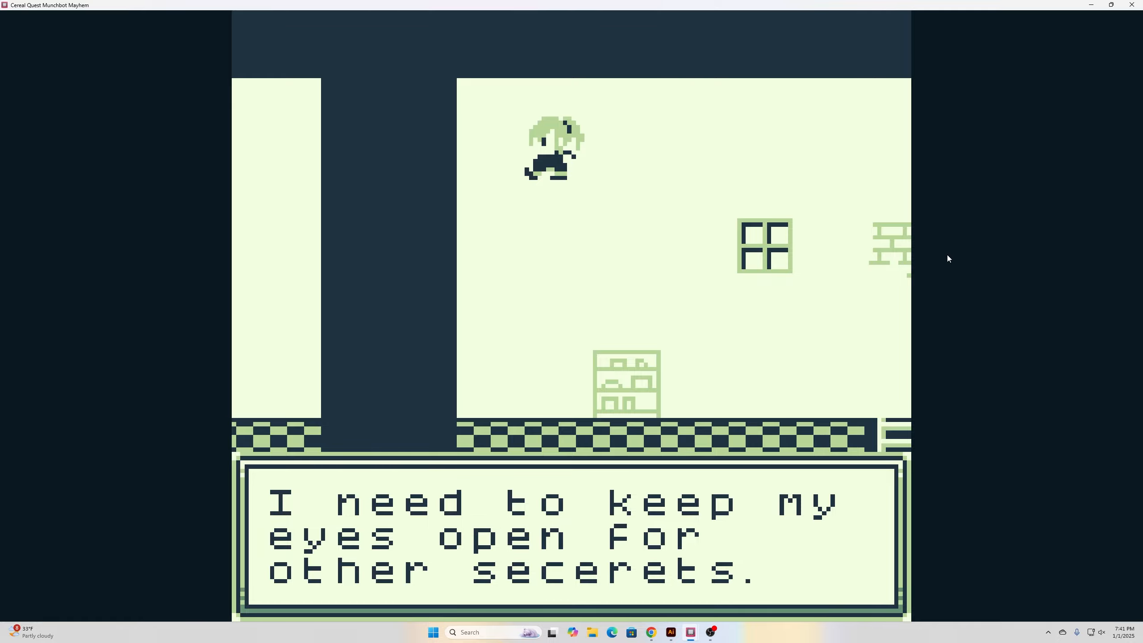
{"action": "key", "text": "z"}
Step: Take the hero down the long ladder to the middle floor and right through the level exit
{"action": "key", "text": "Right"}
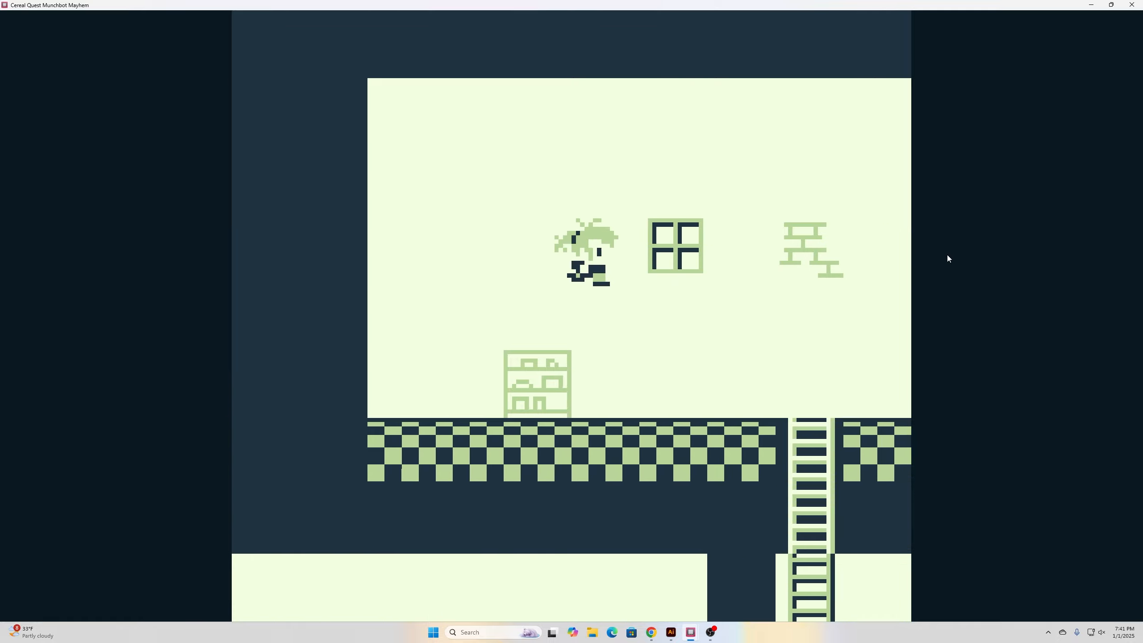
{"action": "key", "text": "Down"}
{"action": "key", "text": "Down"}
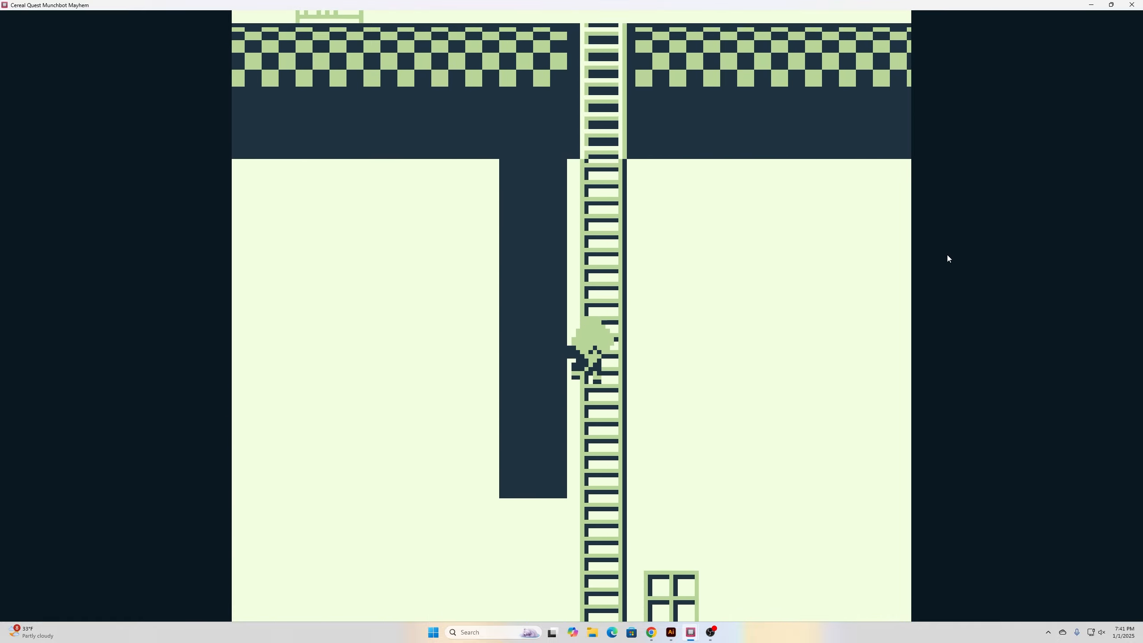
{"action": "key", "text": "Right"}
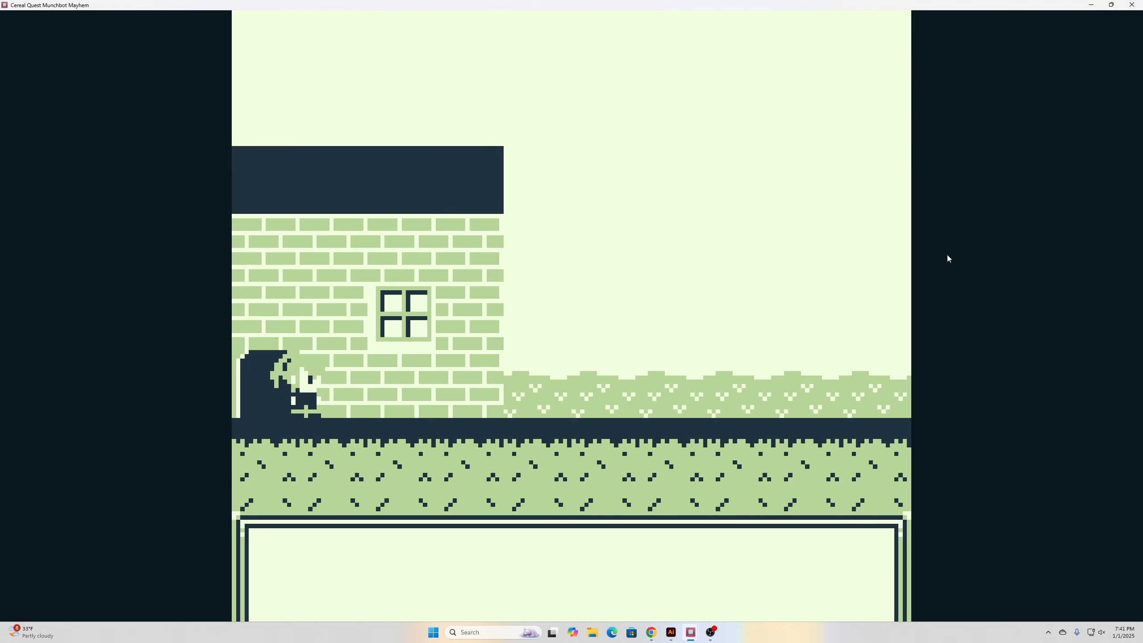
Step: Advance through the outdoor level's opening dialogue about the note and walk the hero right from the doorway
{"action": "key", "text": "z"}
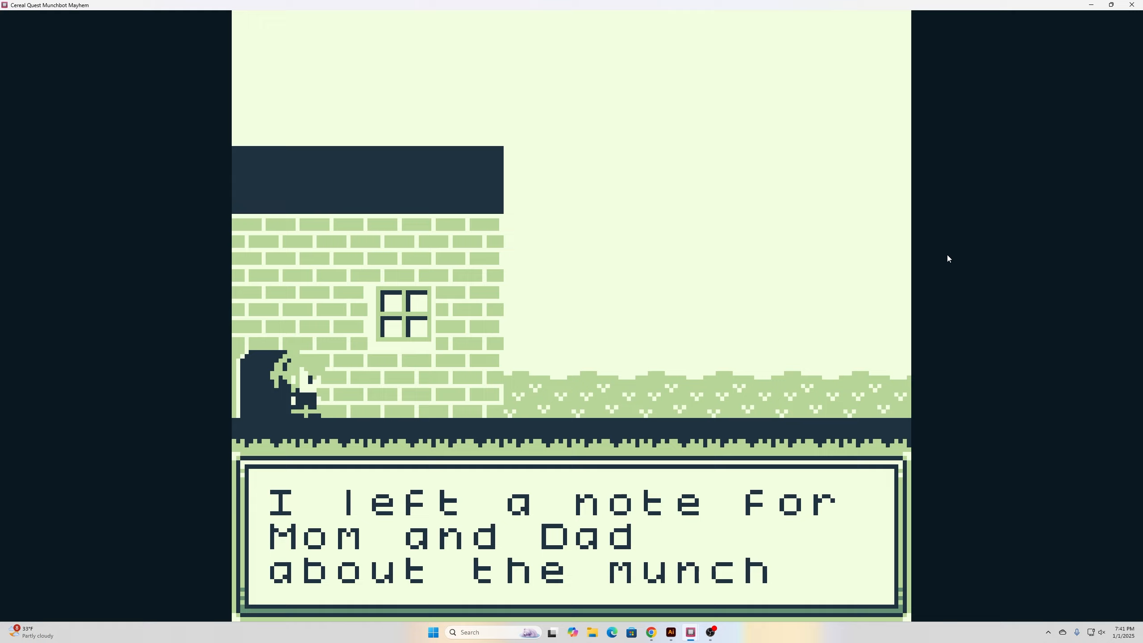
{"action": "key", "text": "z"}
{"action": "key", "text": "z"}
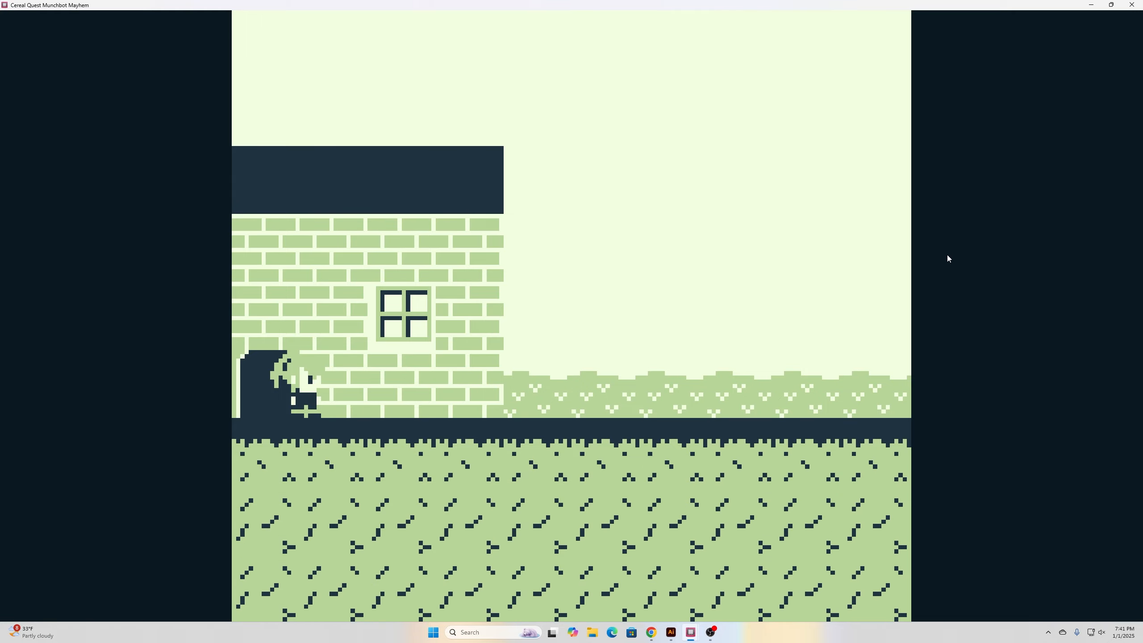
{"action": "key", "text": "Right"}
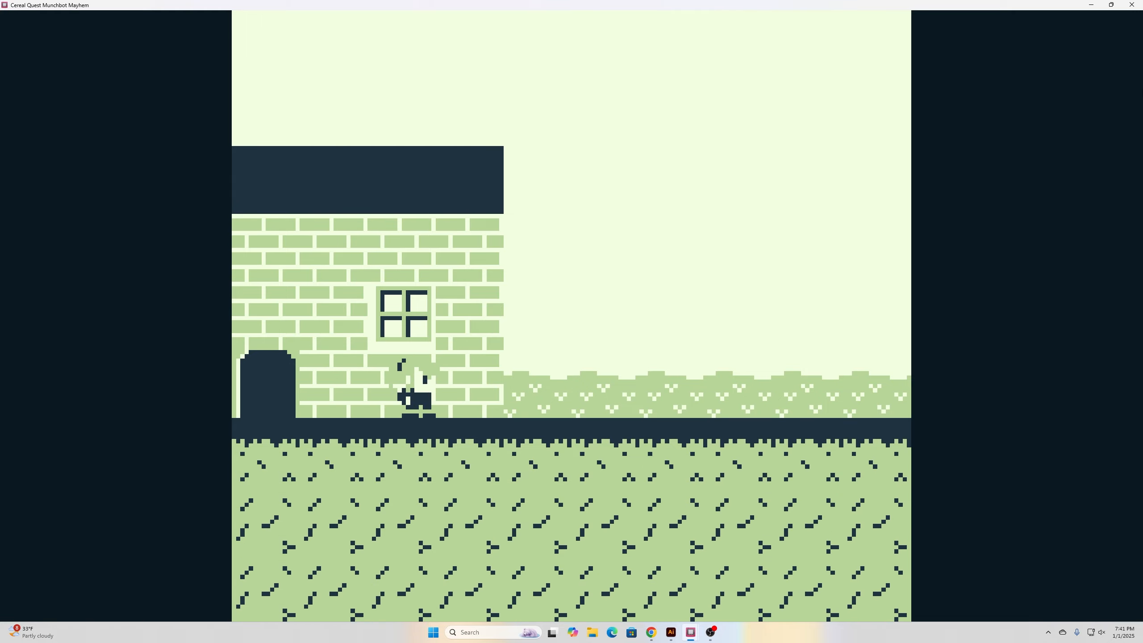
Step: Close the playtest and examine the layouts of Scenes 4 and 5 in the game world
{"action": "left_click", "coordinate": [1131, 4]}
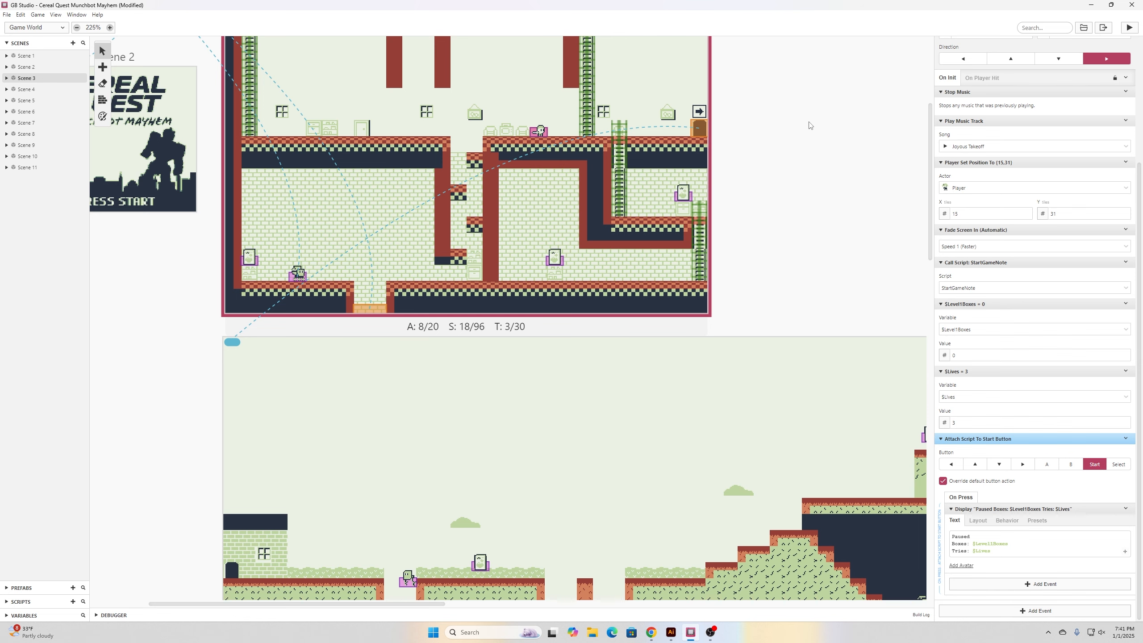
{"action": "middle_click_drag", "start_coordinate": [838, 211], "coordinate": [310, 185]}
{"action": "middle_click_drag", "start_coordinate": [837, 187], "coordinate": [538, 100]}
{"action": "scroll", "coordinate": [550, 104], "scroll_direction": "down", "scroll_amount": 5}
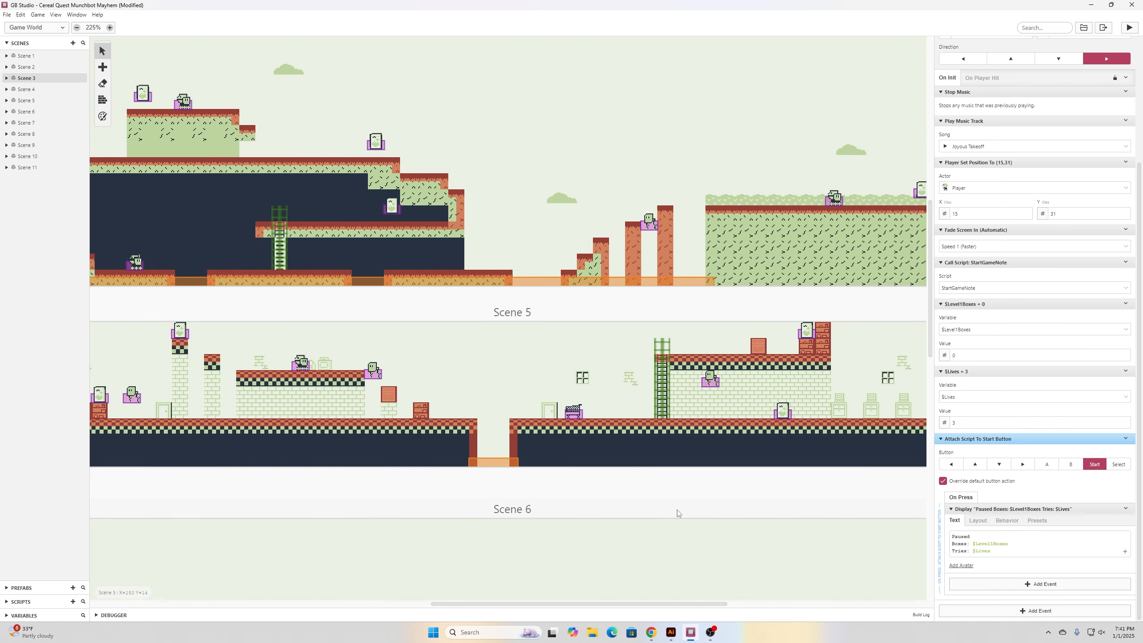
Step: Open Scene 11's startup script and examine the box-count condition that chooses between the two ending dialogues
{"action": "scroll", "coordinate": [712, 491], "scroll_direction": "down", "scroll_amount": 1}
{"action": "scroll", "coordinate": [712, 491], "scroll_direction": "right", "scroll_amount": 10, "text": "shift"}
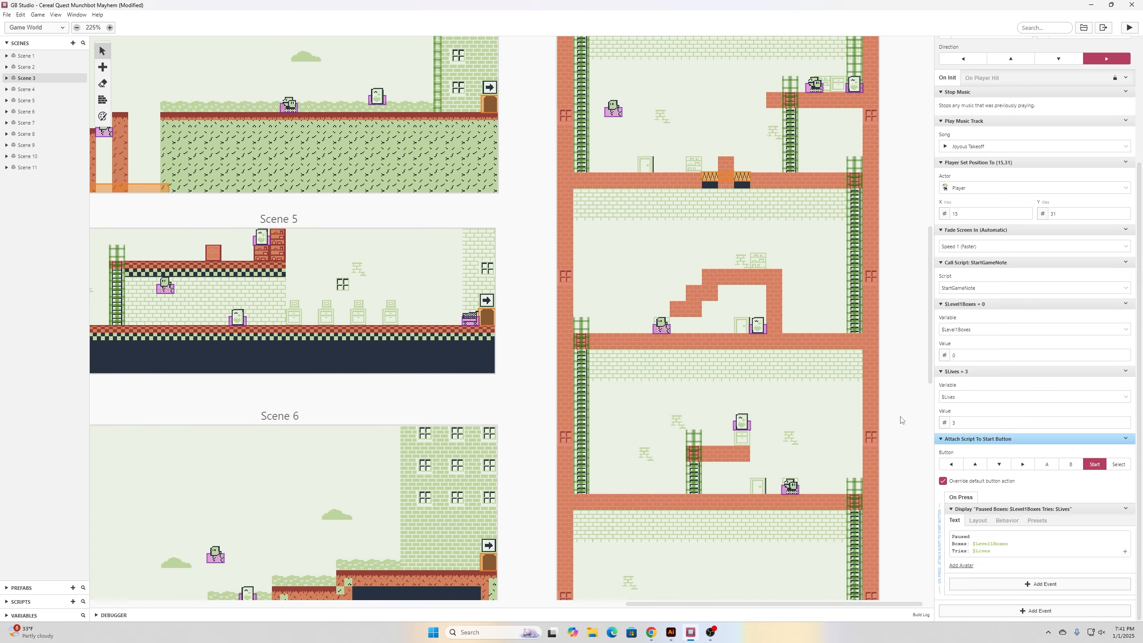
{"action": "scroll", "coordinate": [829, 94], "scroll_direction": "down", "scroll_amount": 6}
{"action": "right_click", "coordinate": [829, 91]}
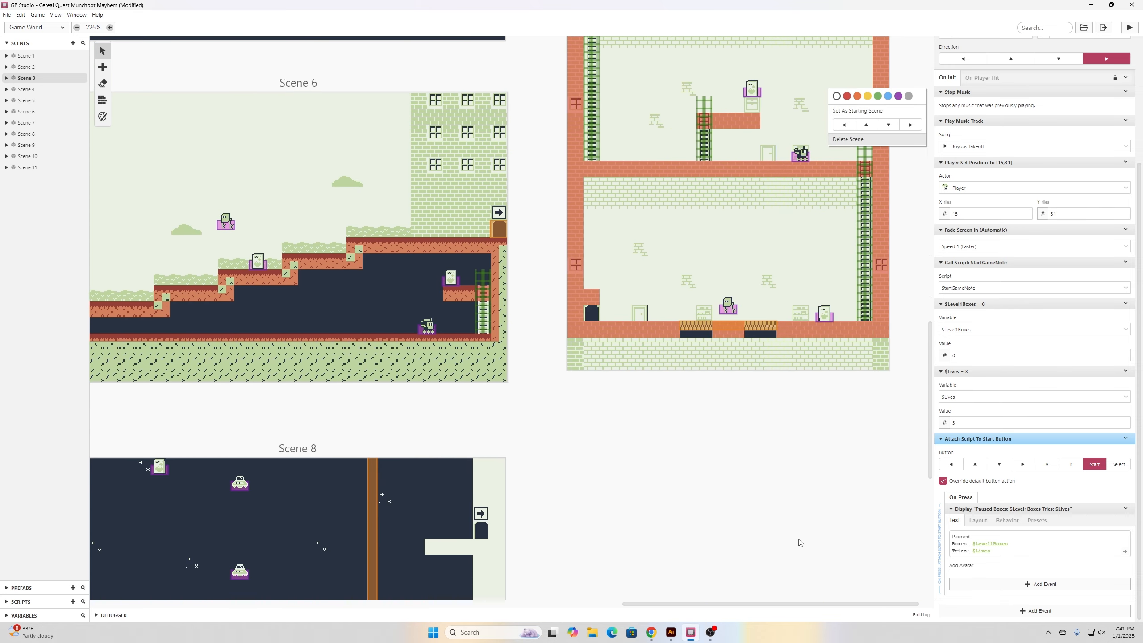
{"action": "scroll", "coordinate": [599, 233], "scroll_direction": "down", "scroll_amount": 7}
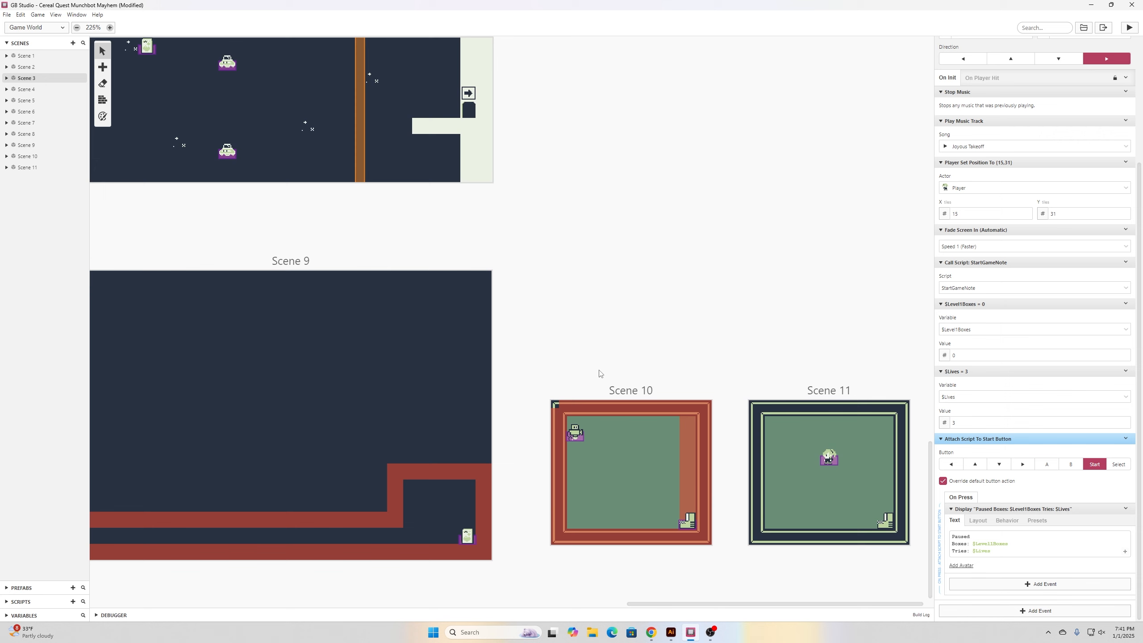
{"action": "left_click", "coordinate": [833, 468]}
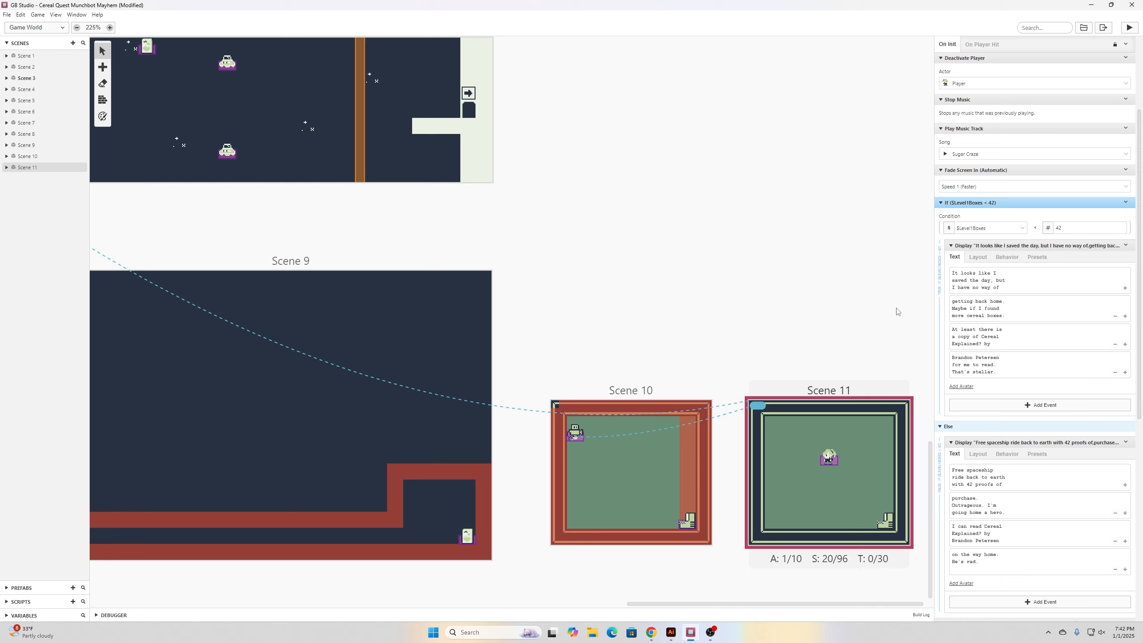
{"action": "mouse_move", "coordinate": [948, 372]}
{"action": "mouse_move", "coordinate": [993, 483]}
Step: Open the cereal box beside the upper middle enemy in Scene 8 and review its on-hit script and dialogue
{"action": "middle_click_drag", "start_coordinate": [582, 173], "coordinate": [1072, 334]}
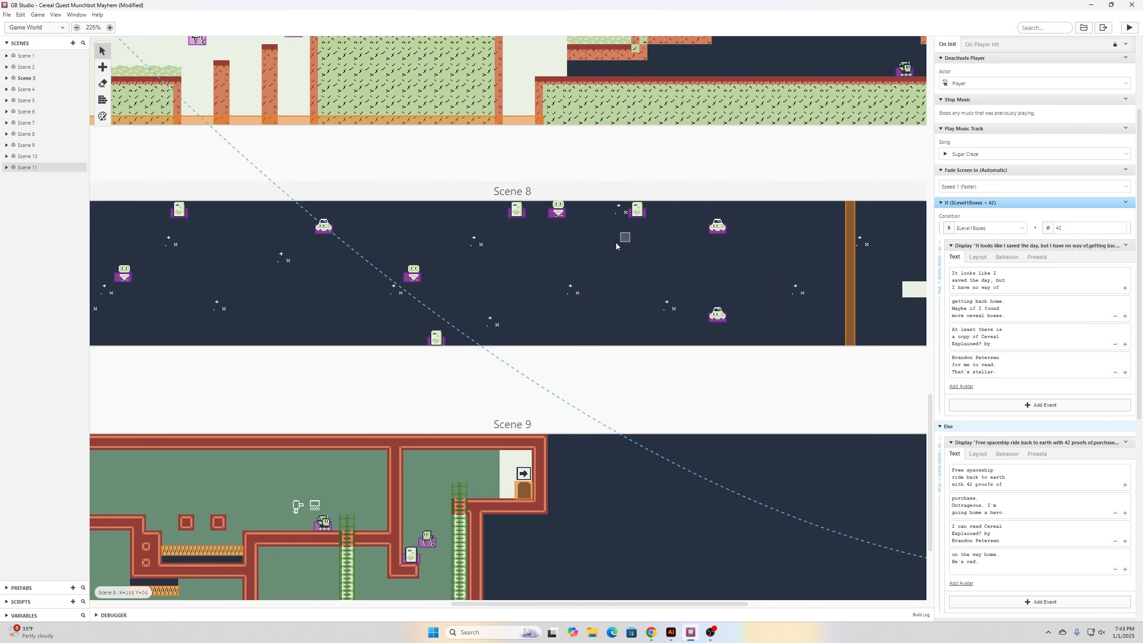
{"action": "left_click", "coordinate": [517, 211]}
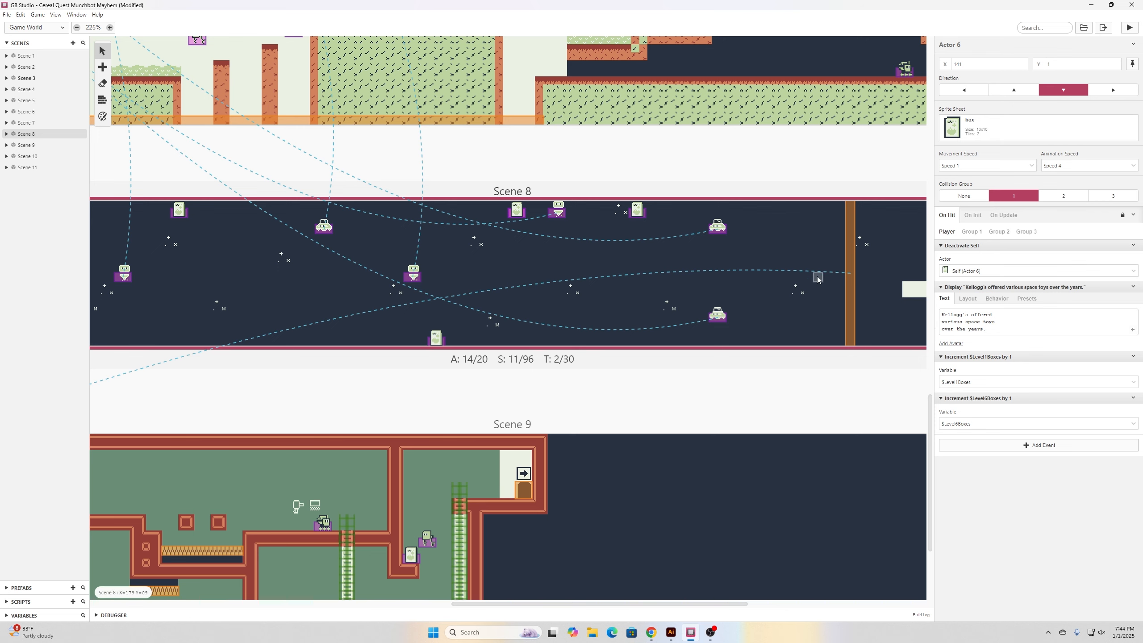
Step: Clear the actor selection and look over the layouts of Scenes 5 and 6 in the game world
{"action": "scroll", "coordinate": [745, 352], "scroll_direction": "up", "scroll_amount": 5}
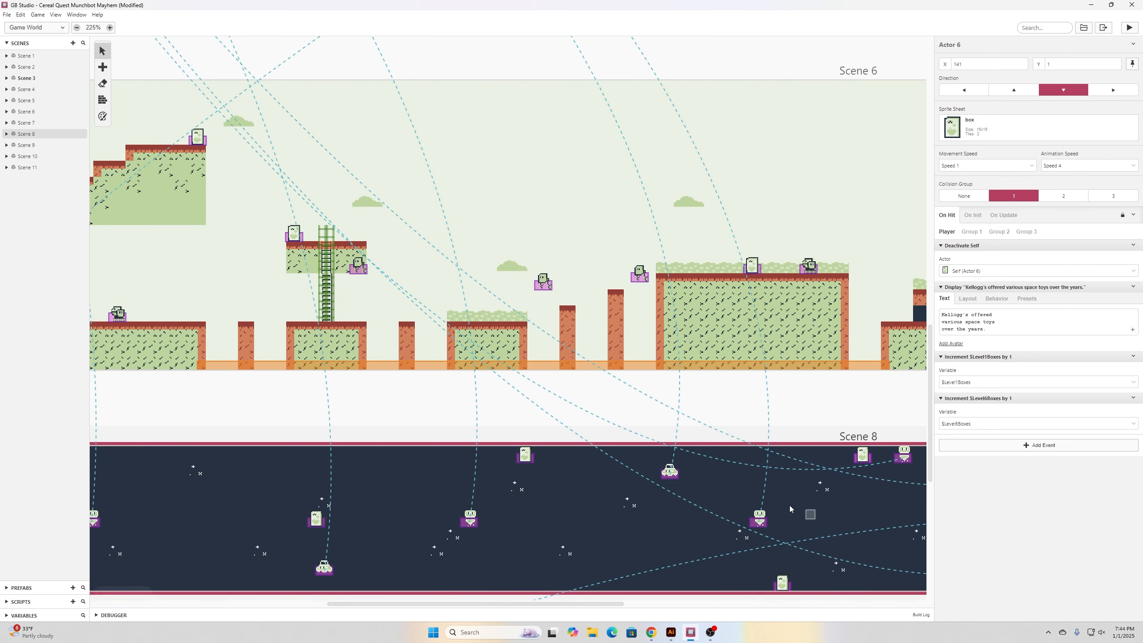
{"action": "scroll", "coordinate": [819, 181], "scroll_direction": "up", "scroll_amount": 5}
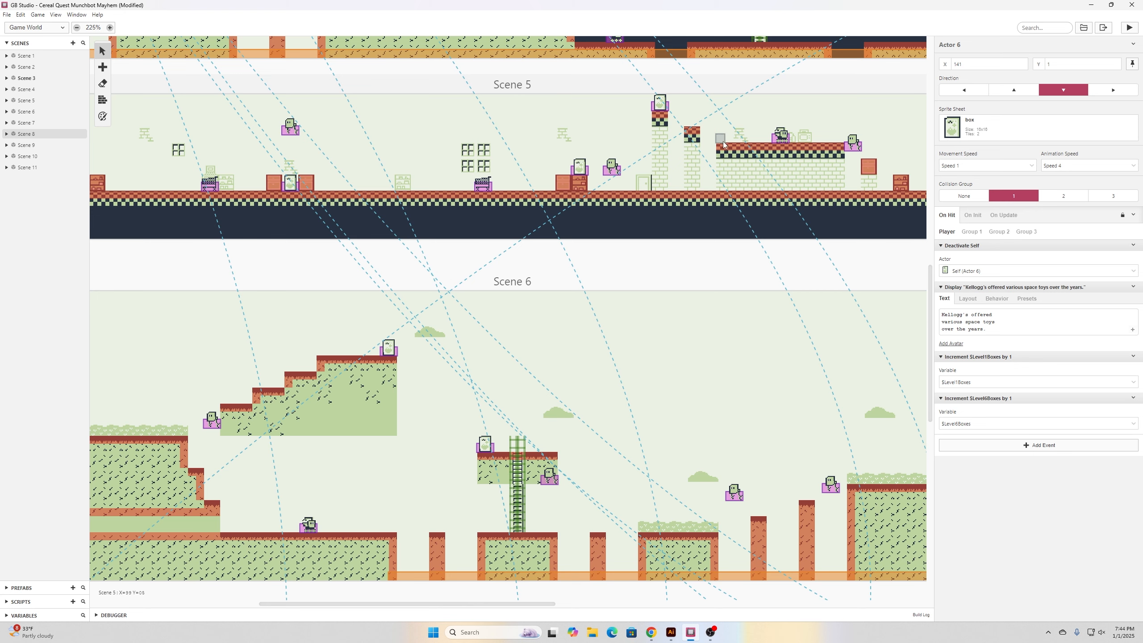
{"action": "left_click", "coordinate": [655, 261]}
{"action": "middle_click_drag", "start_coordinate": [654, 261], "coordinate": [617, 385]}
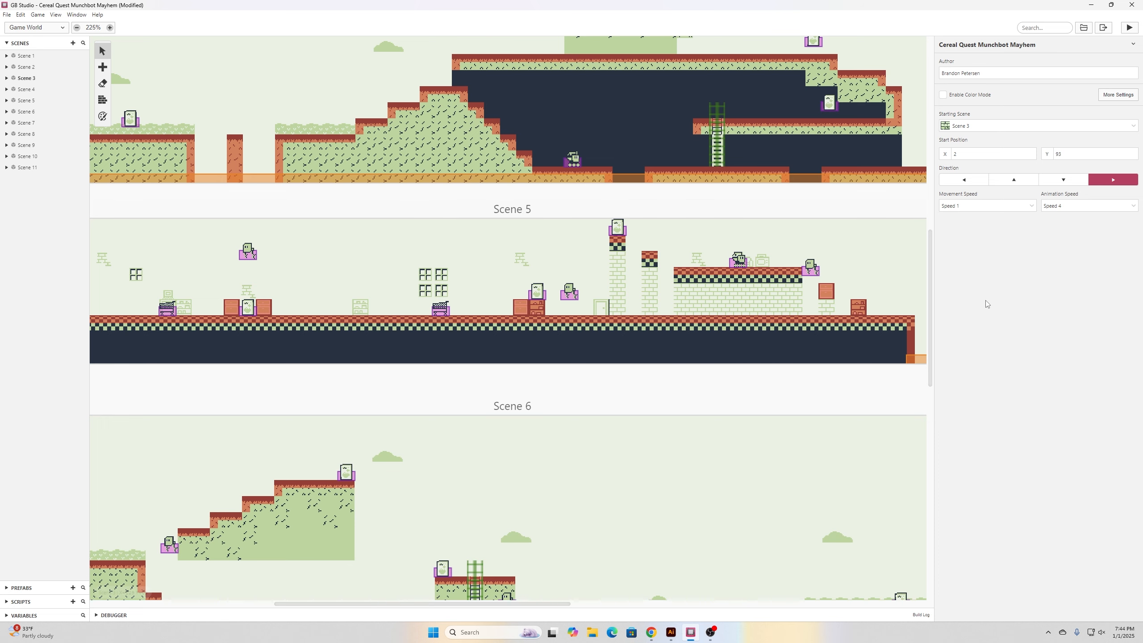
{"action": "scroll", "coordinate": [906, 410], "scroll_direction": "down", "scroll_amount": 15}
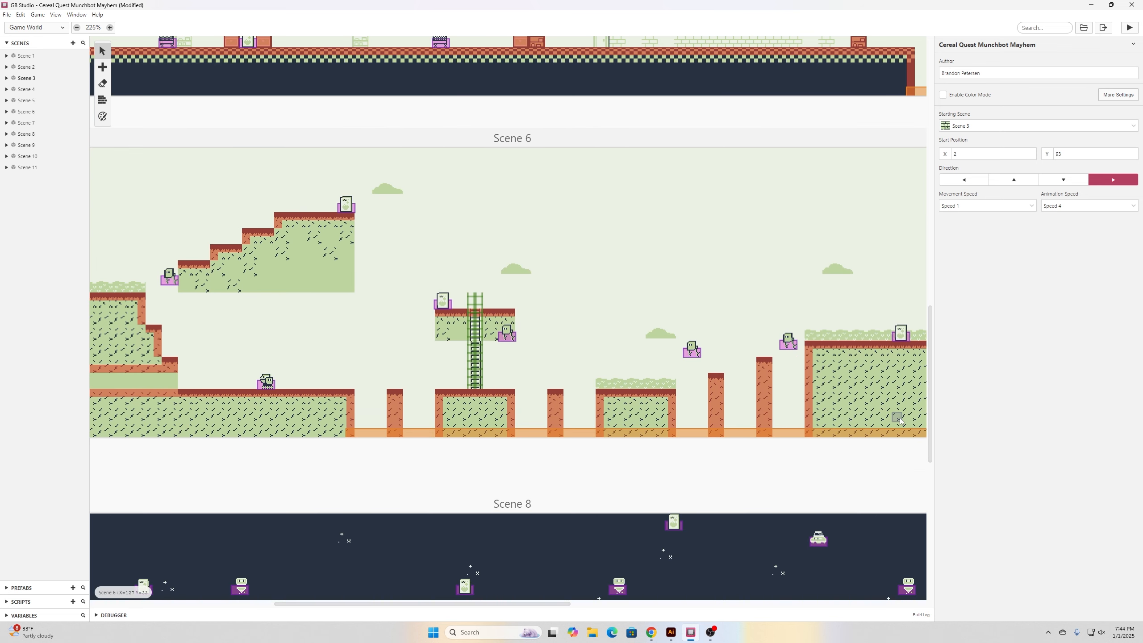